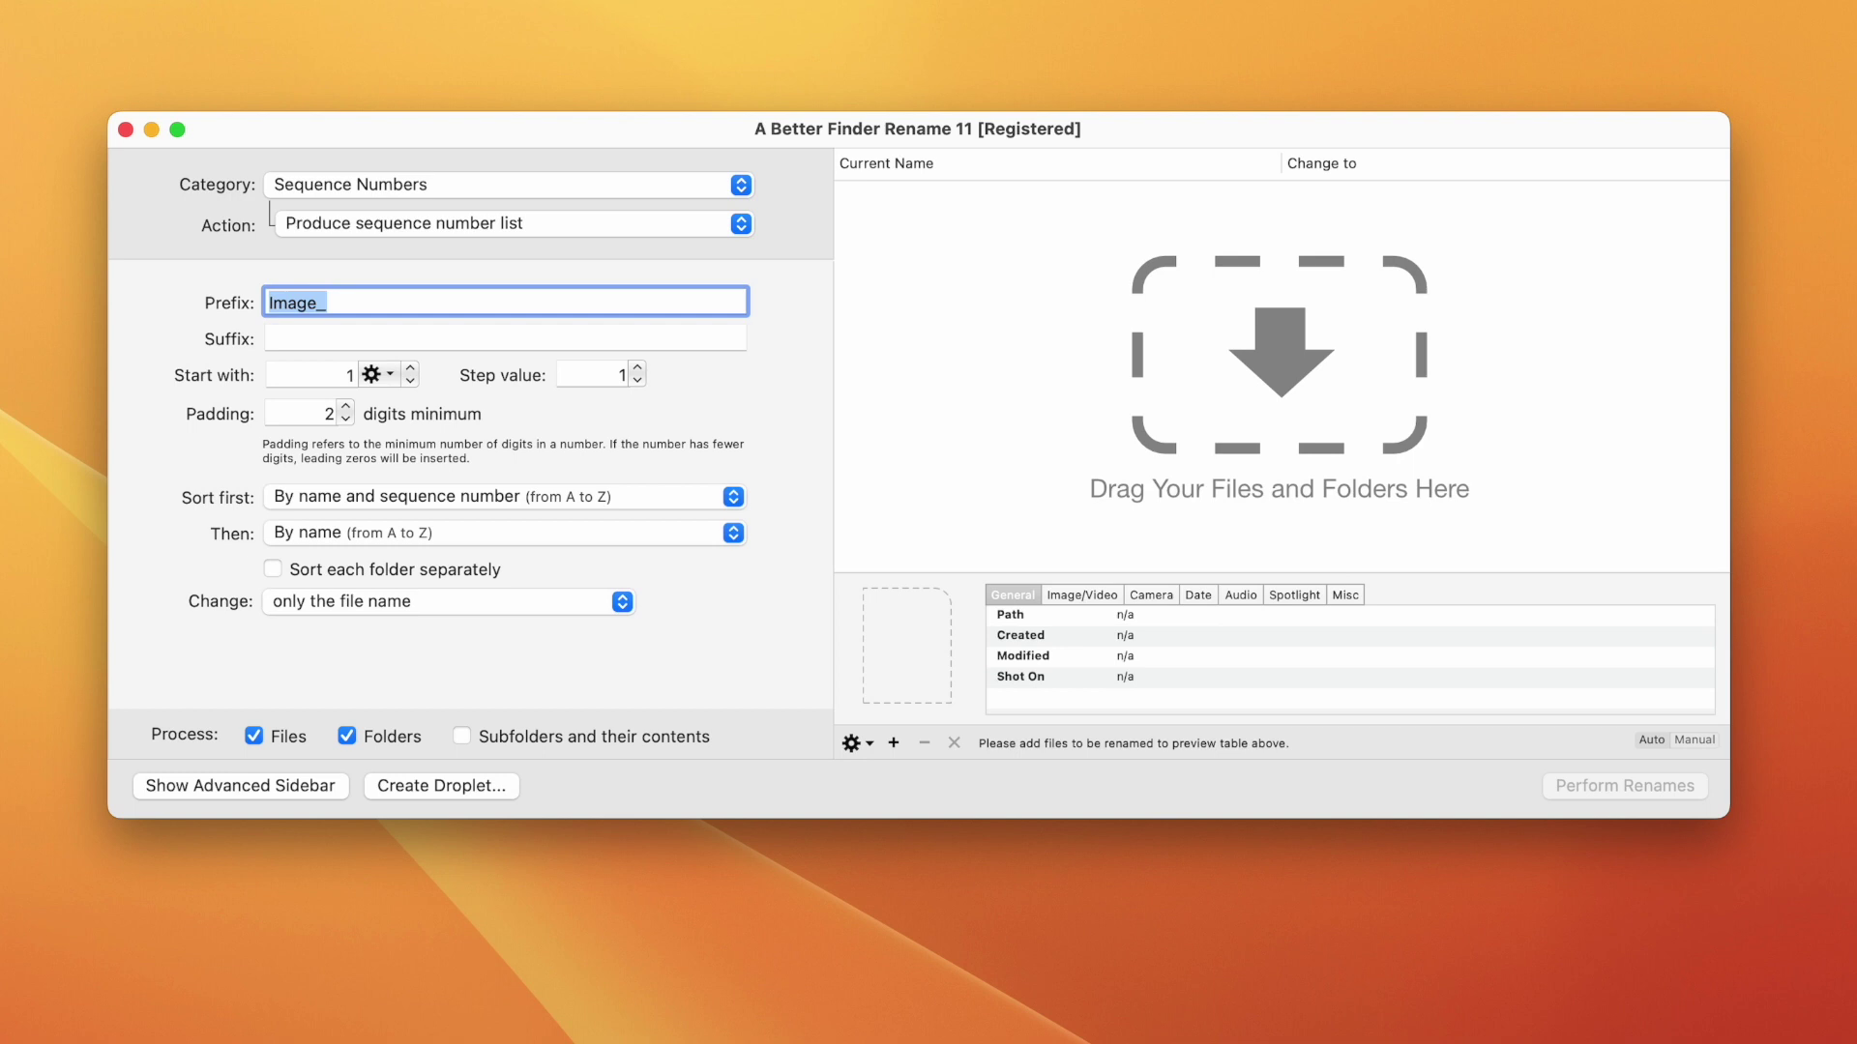
Step: Show the advanced sidebar and set the action to add the text "_" to the beginning of the file name
click(327, 785)
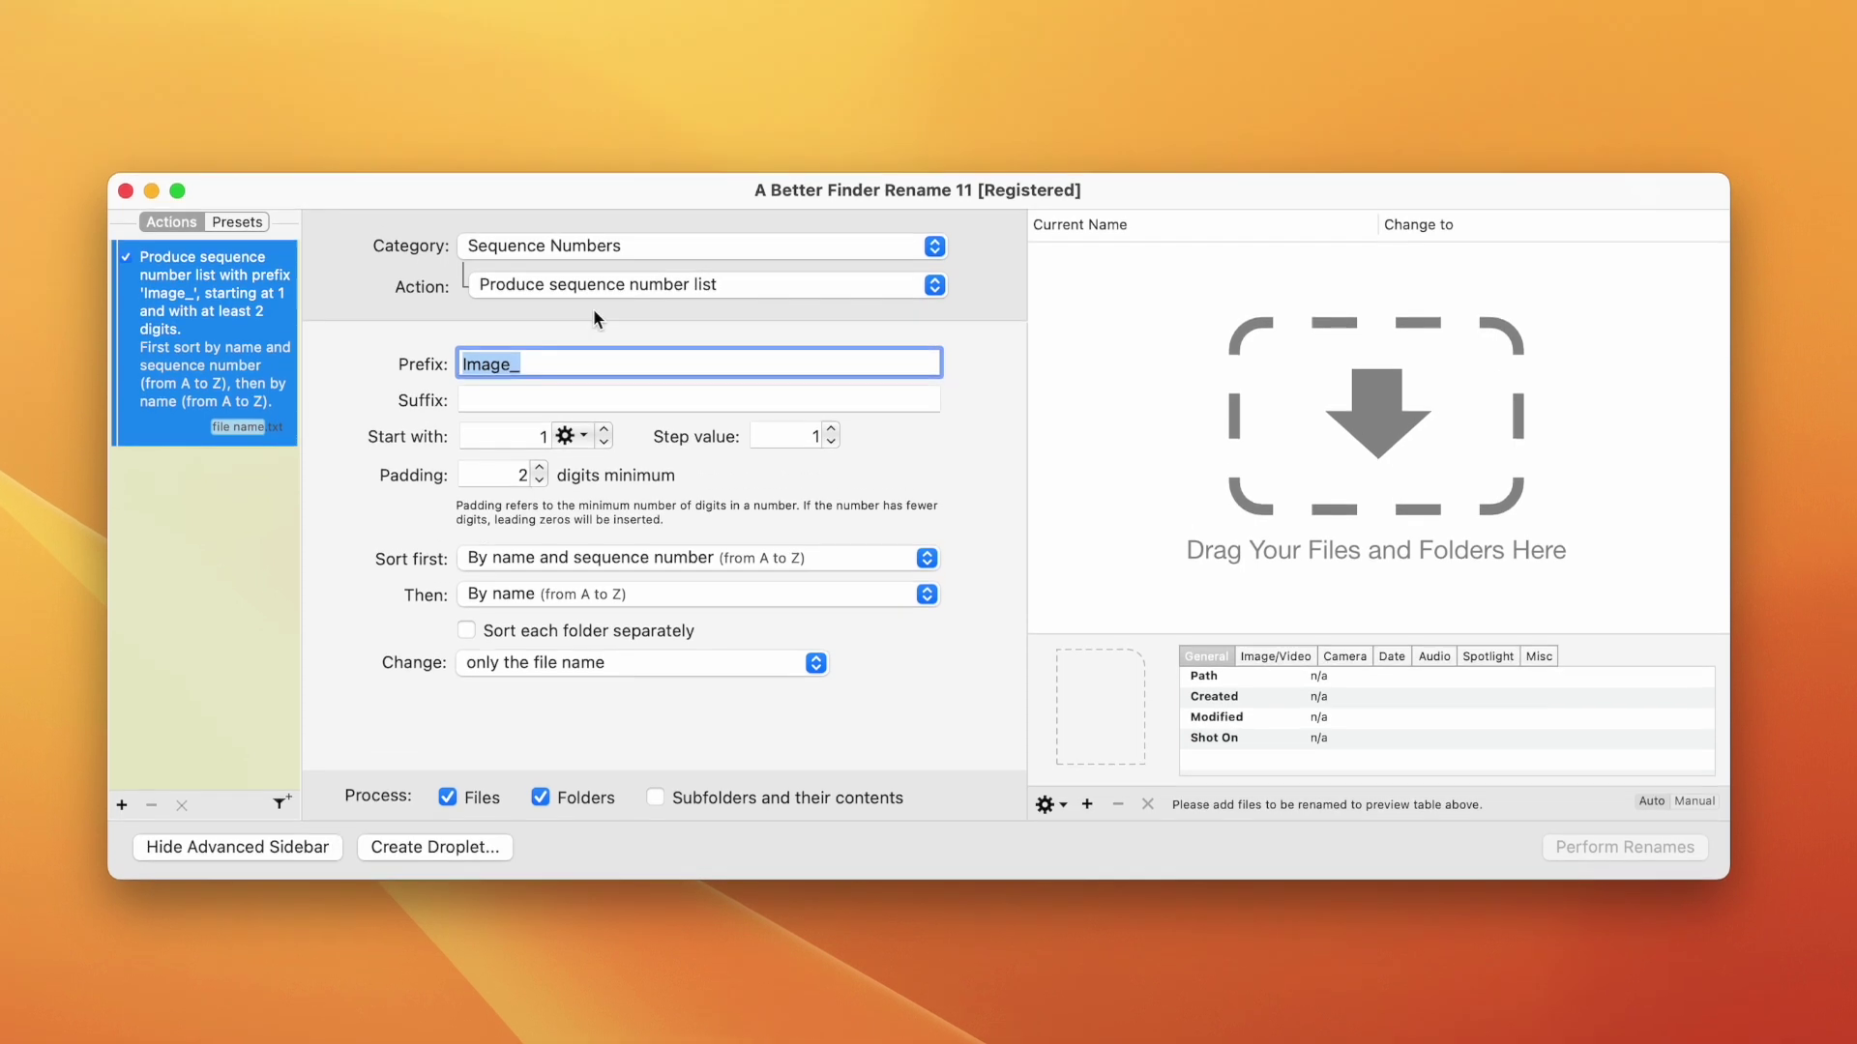
click(677, 191)
click(677, 47)
click(625, 302)
text(_)
Step: Load the Filter Demo folder into the preview table and include subfolders and their contents
drag(1855, 483, 1493, 478)
click(832, 736)
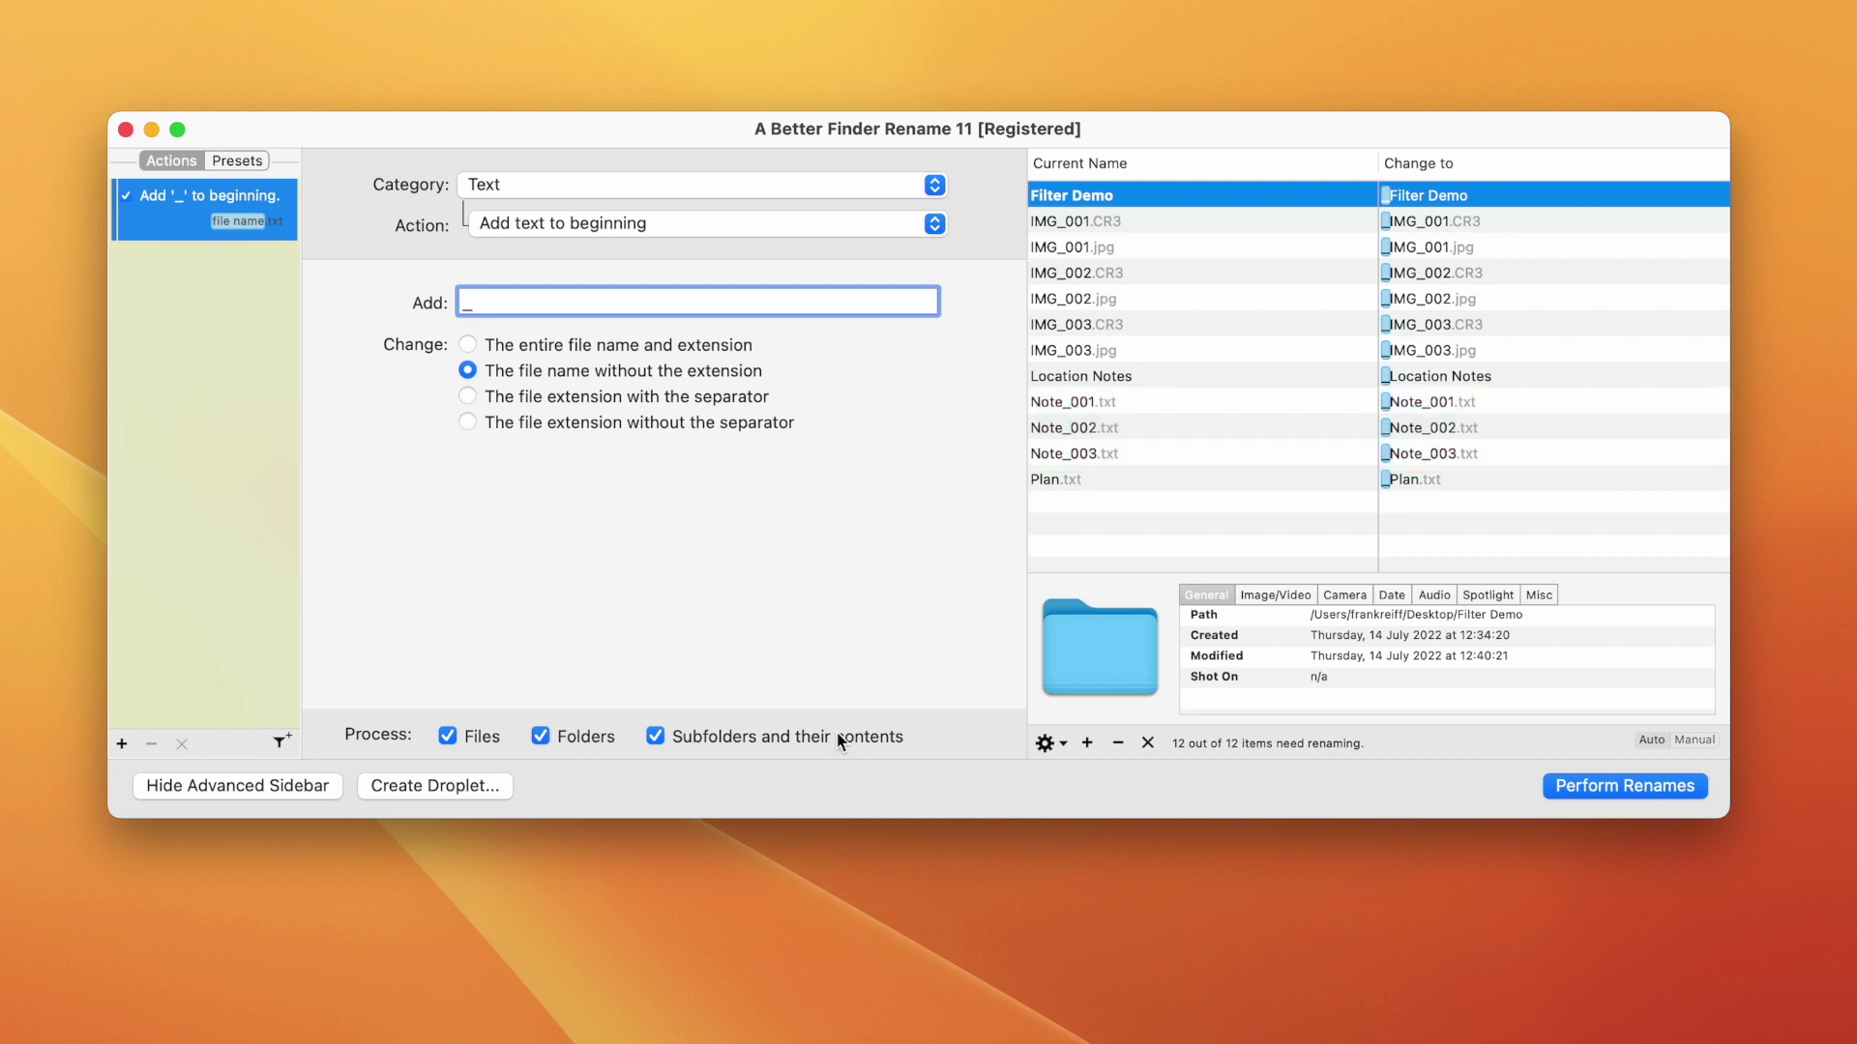
Step: Exclude folders from processing, include them again, and select IMG_001.CR3 in the preview
click(554, 731)
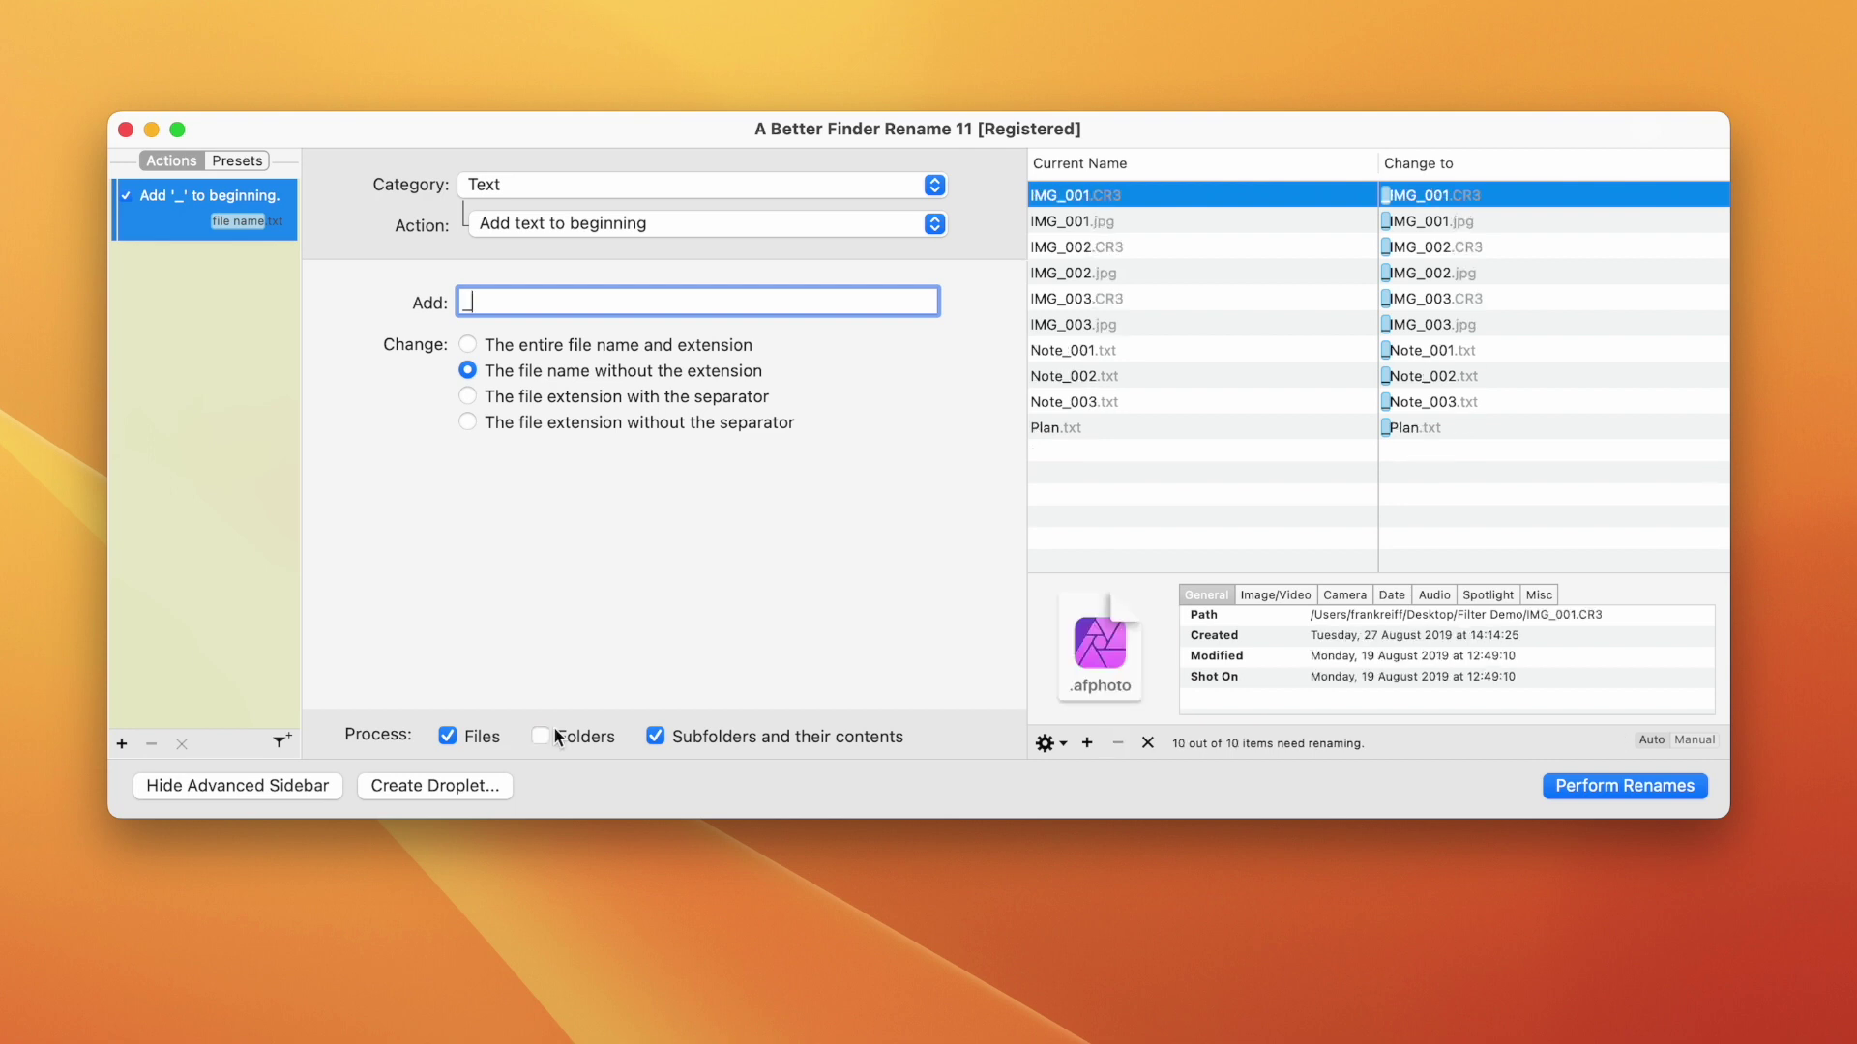
click(553, 731)
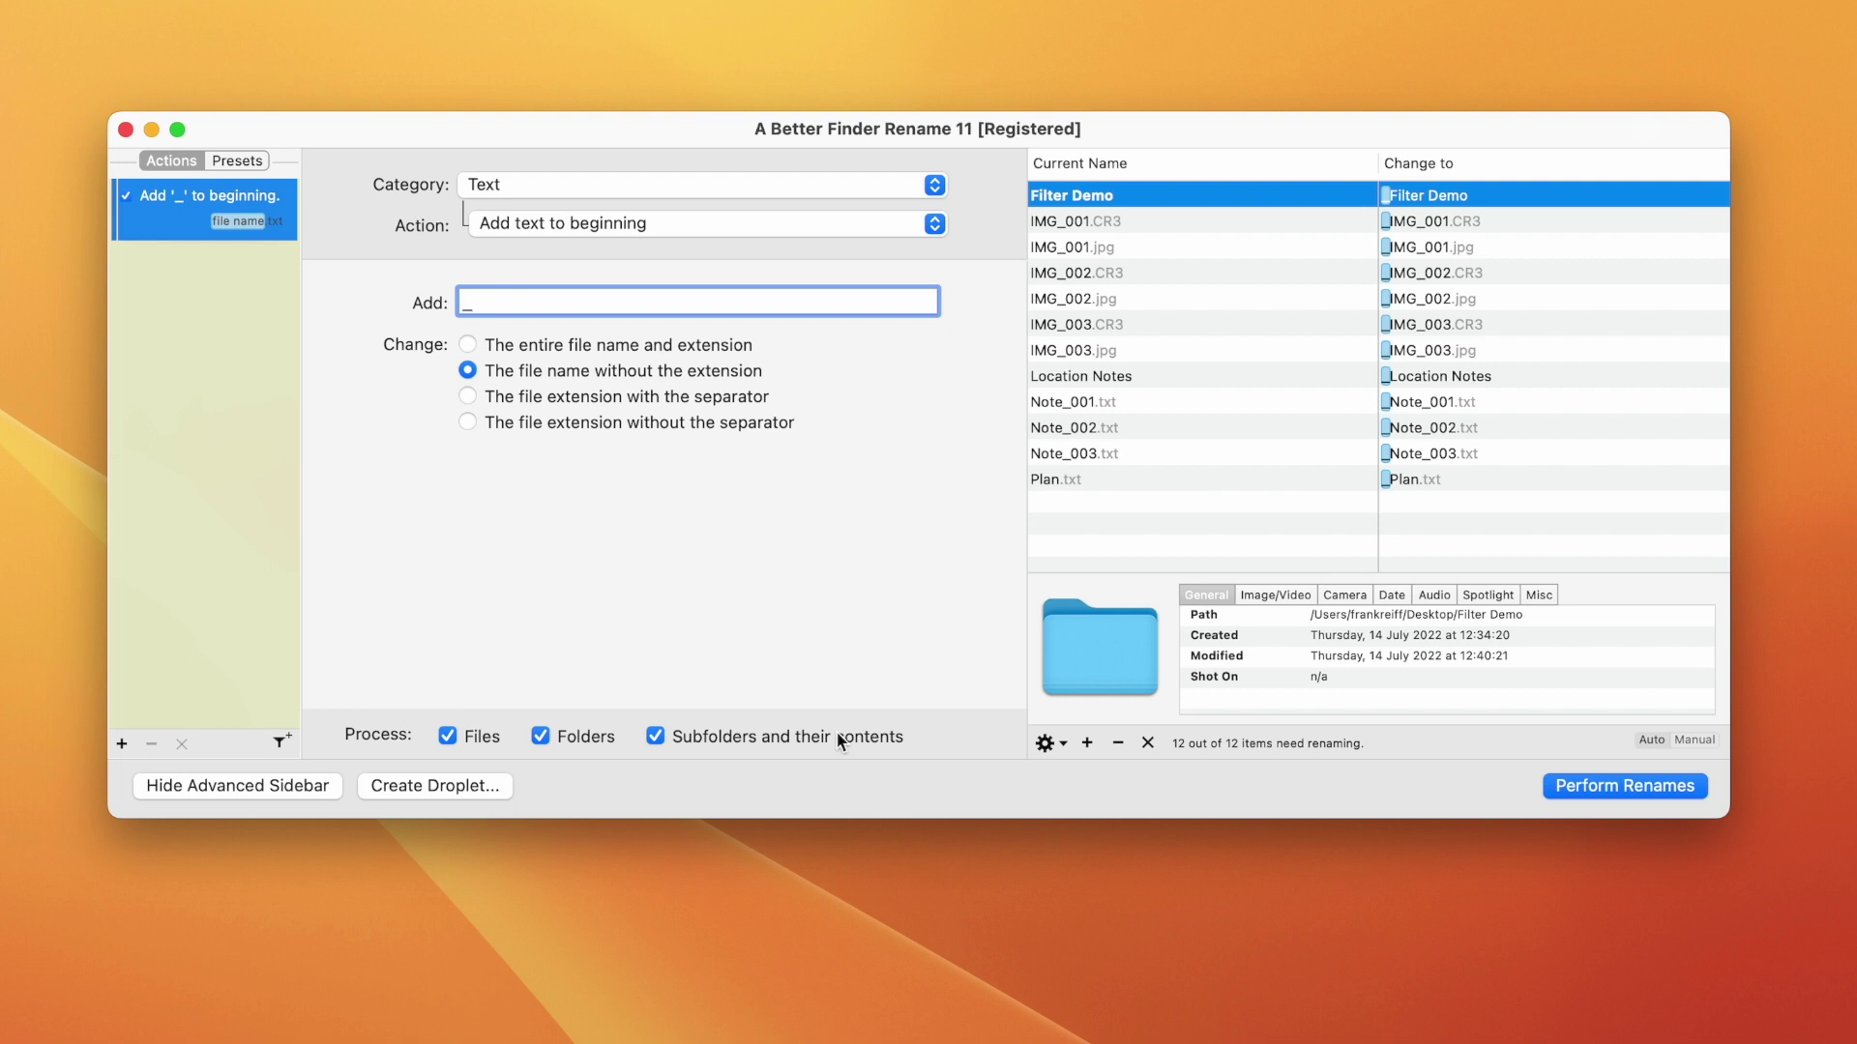
key(Down)
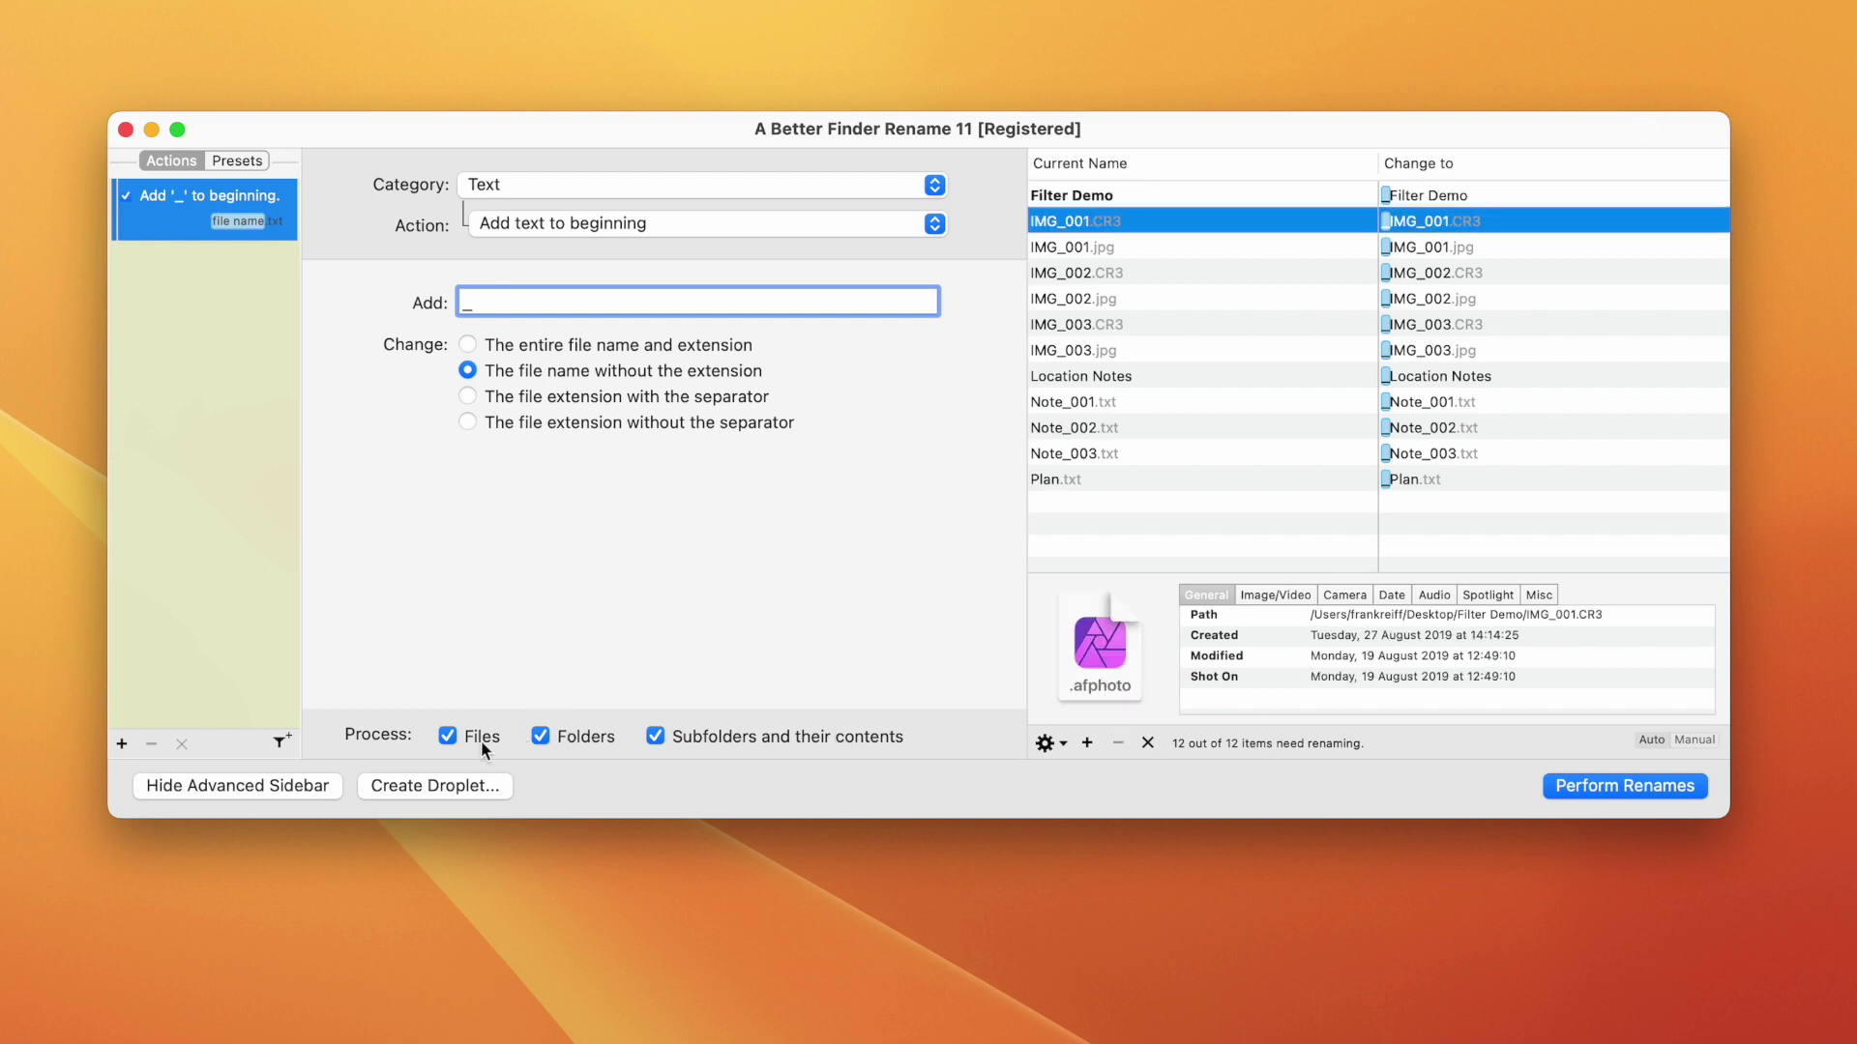
Step: Add a filter above the add-text action that changes only file names whose file extension is ".jpg"
click(279, 743)
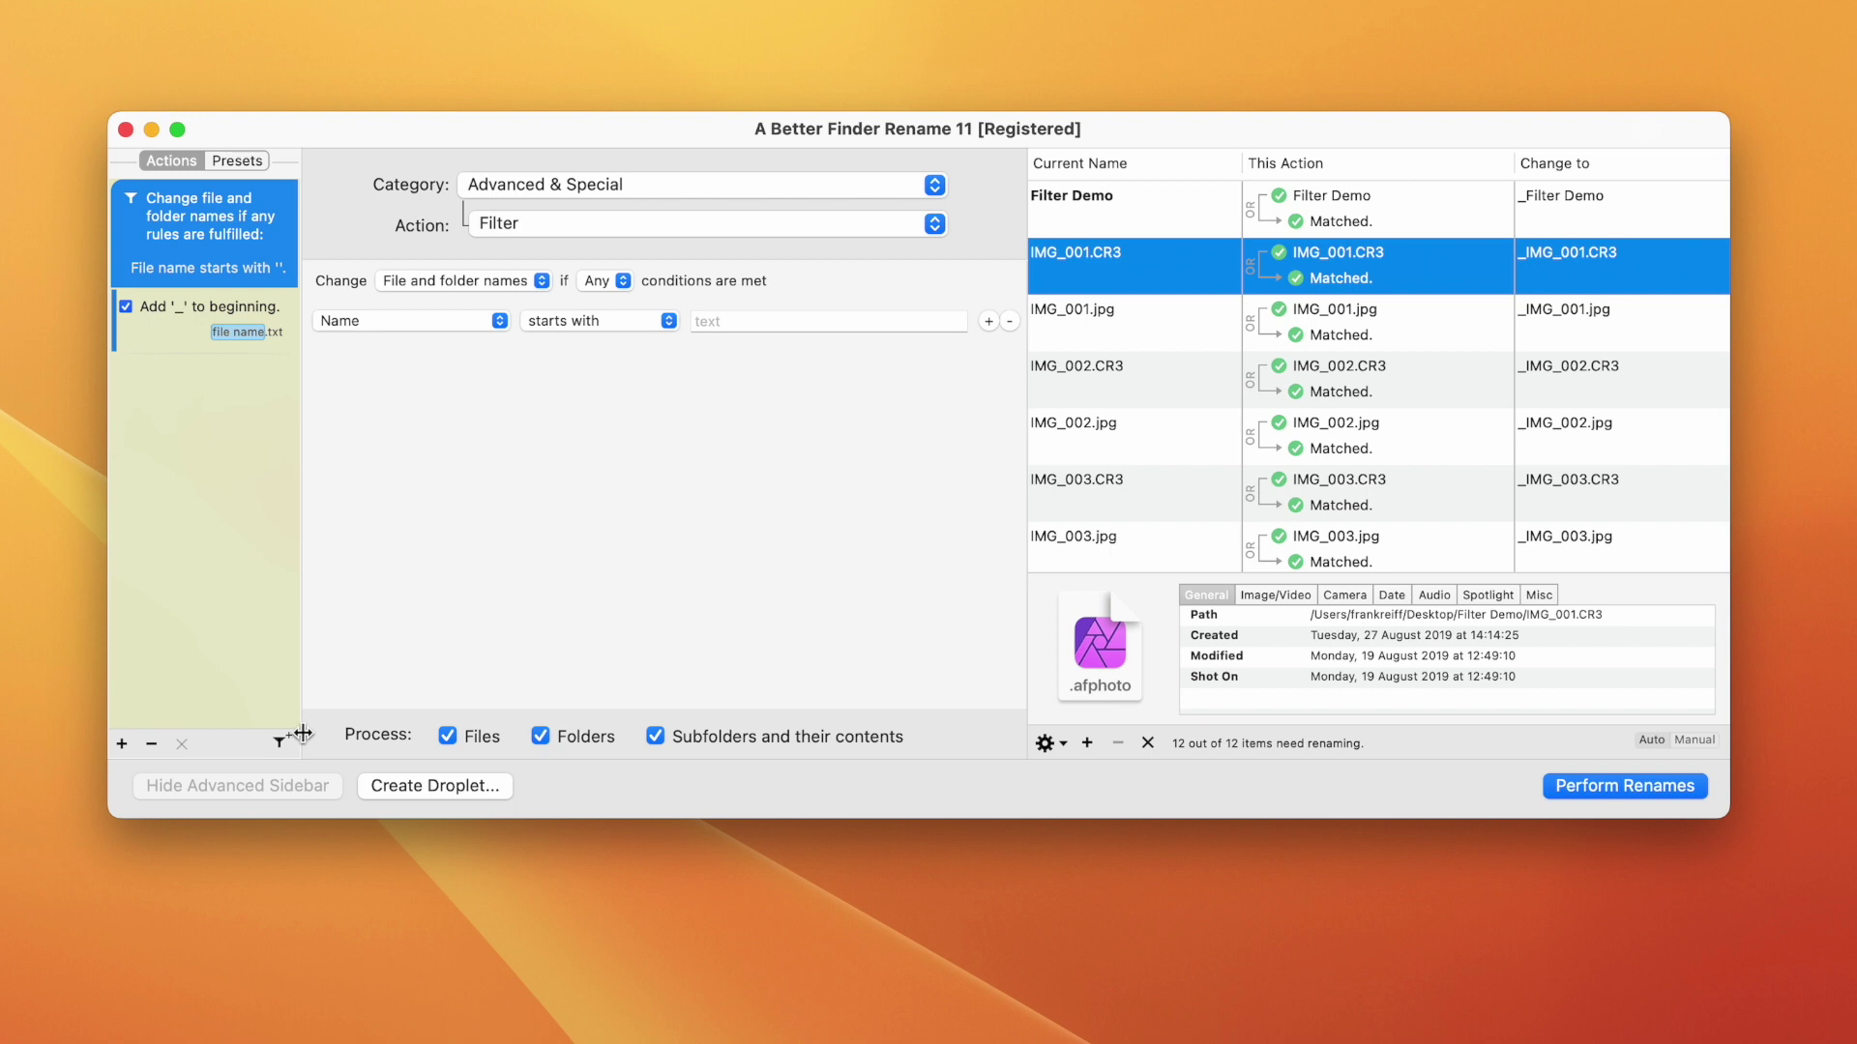
click(437, 286)
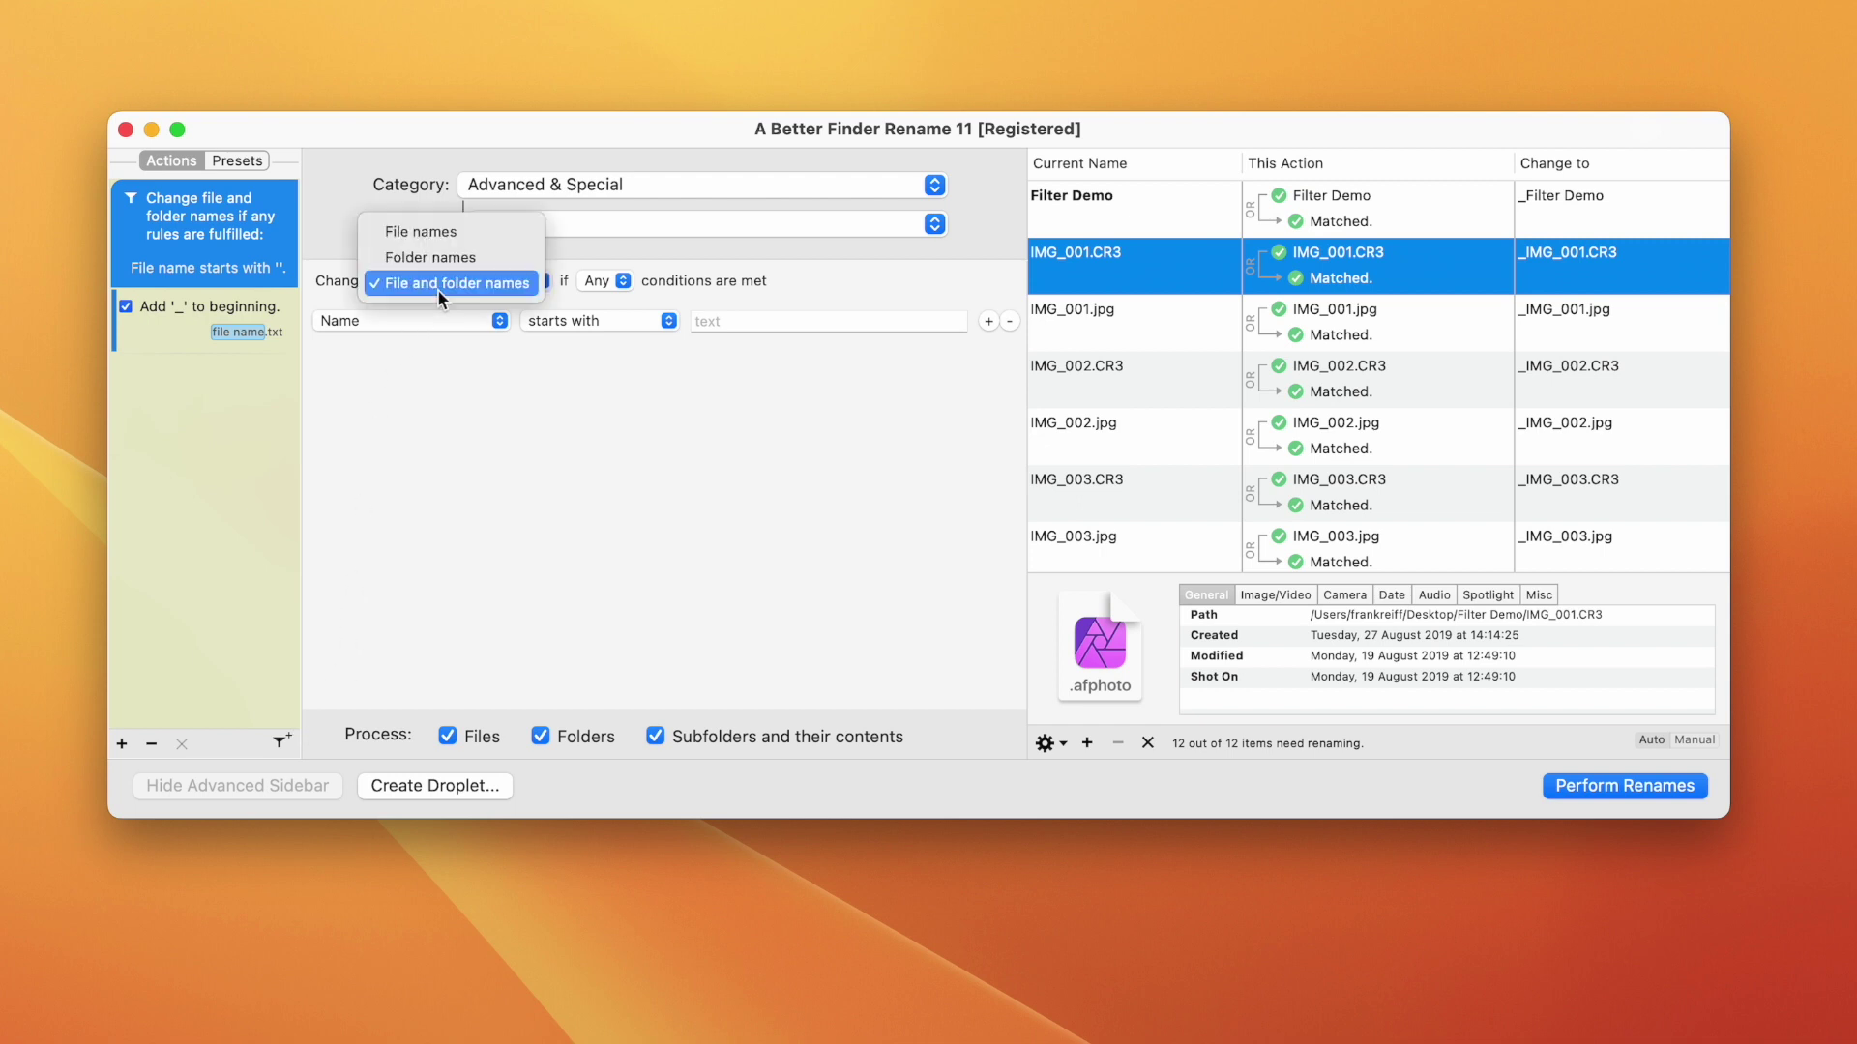
click(441, 233)
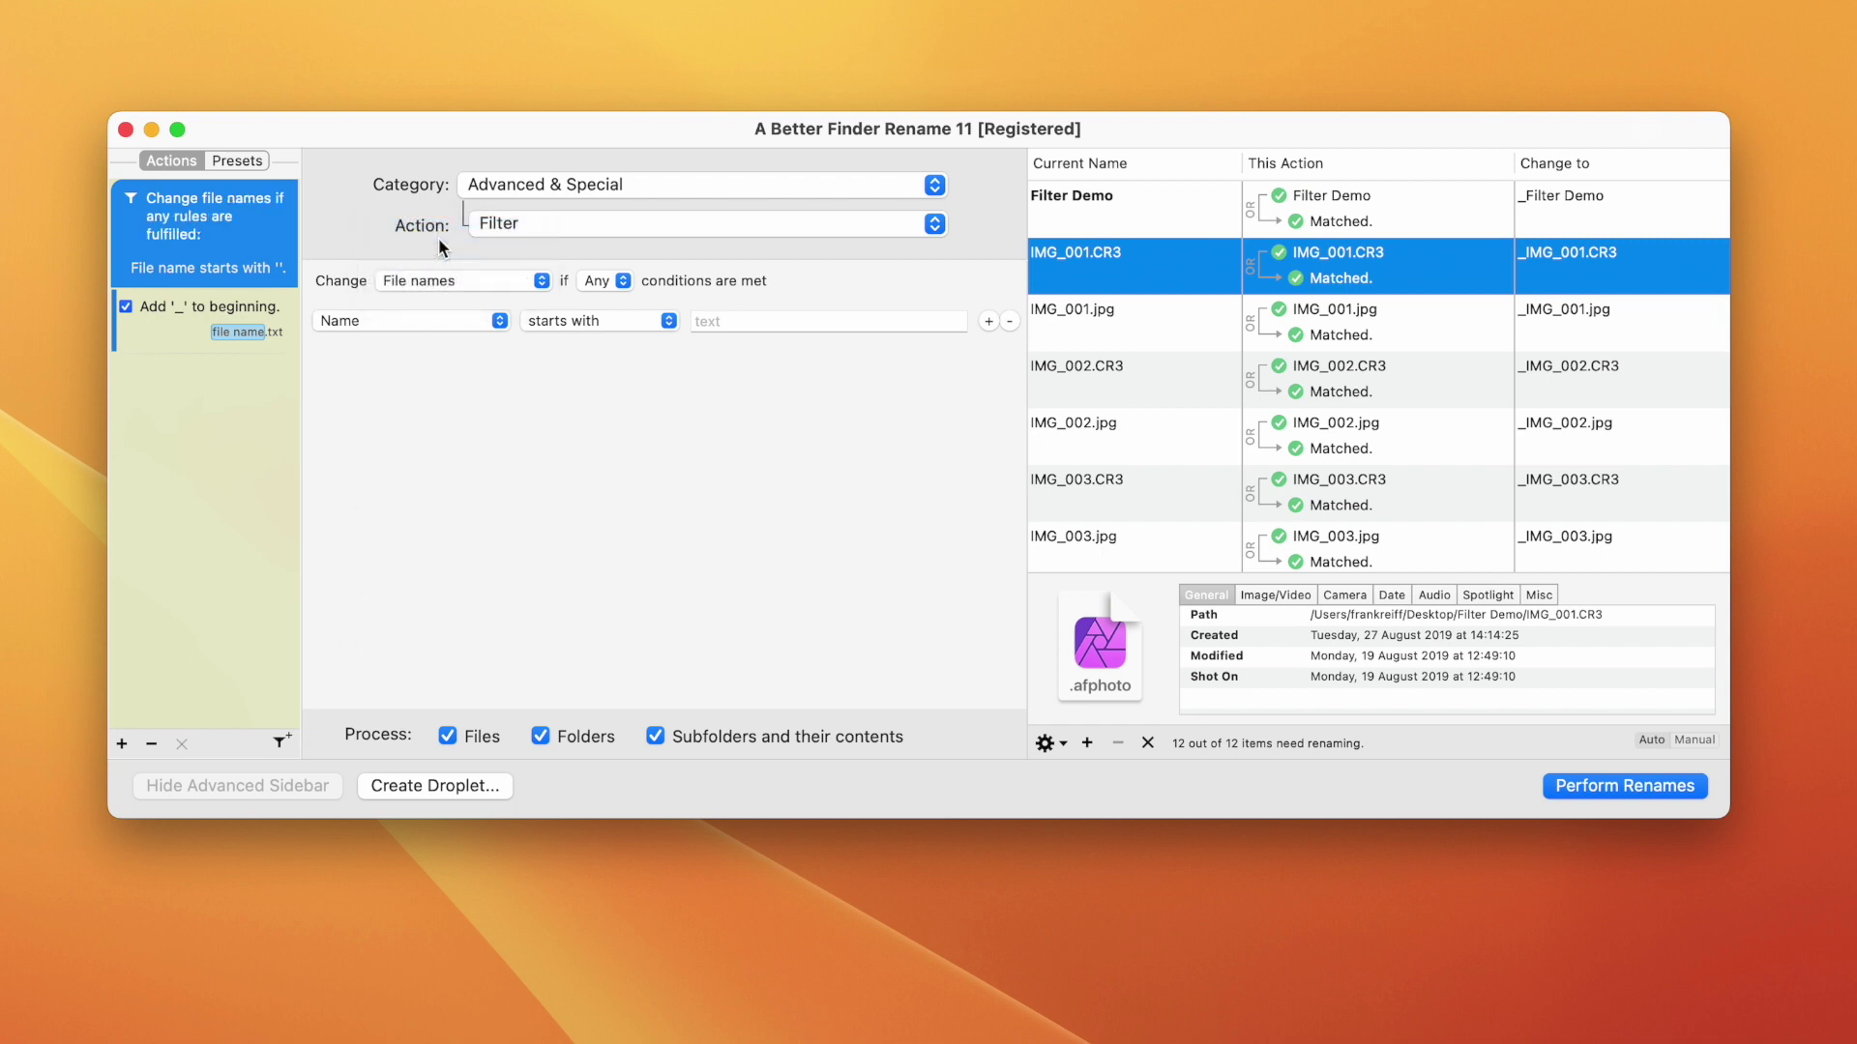
click(456, 319)
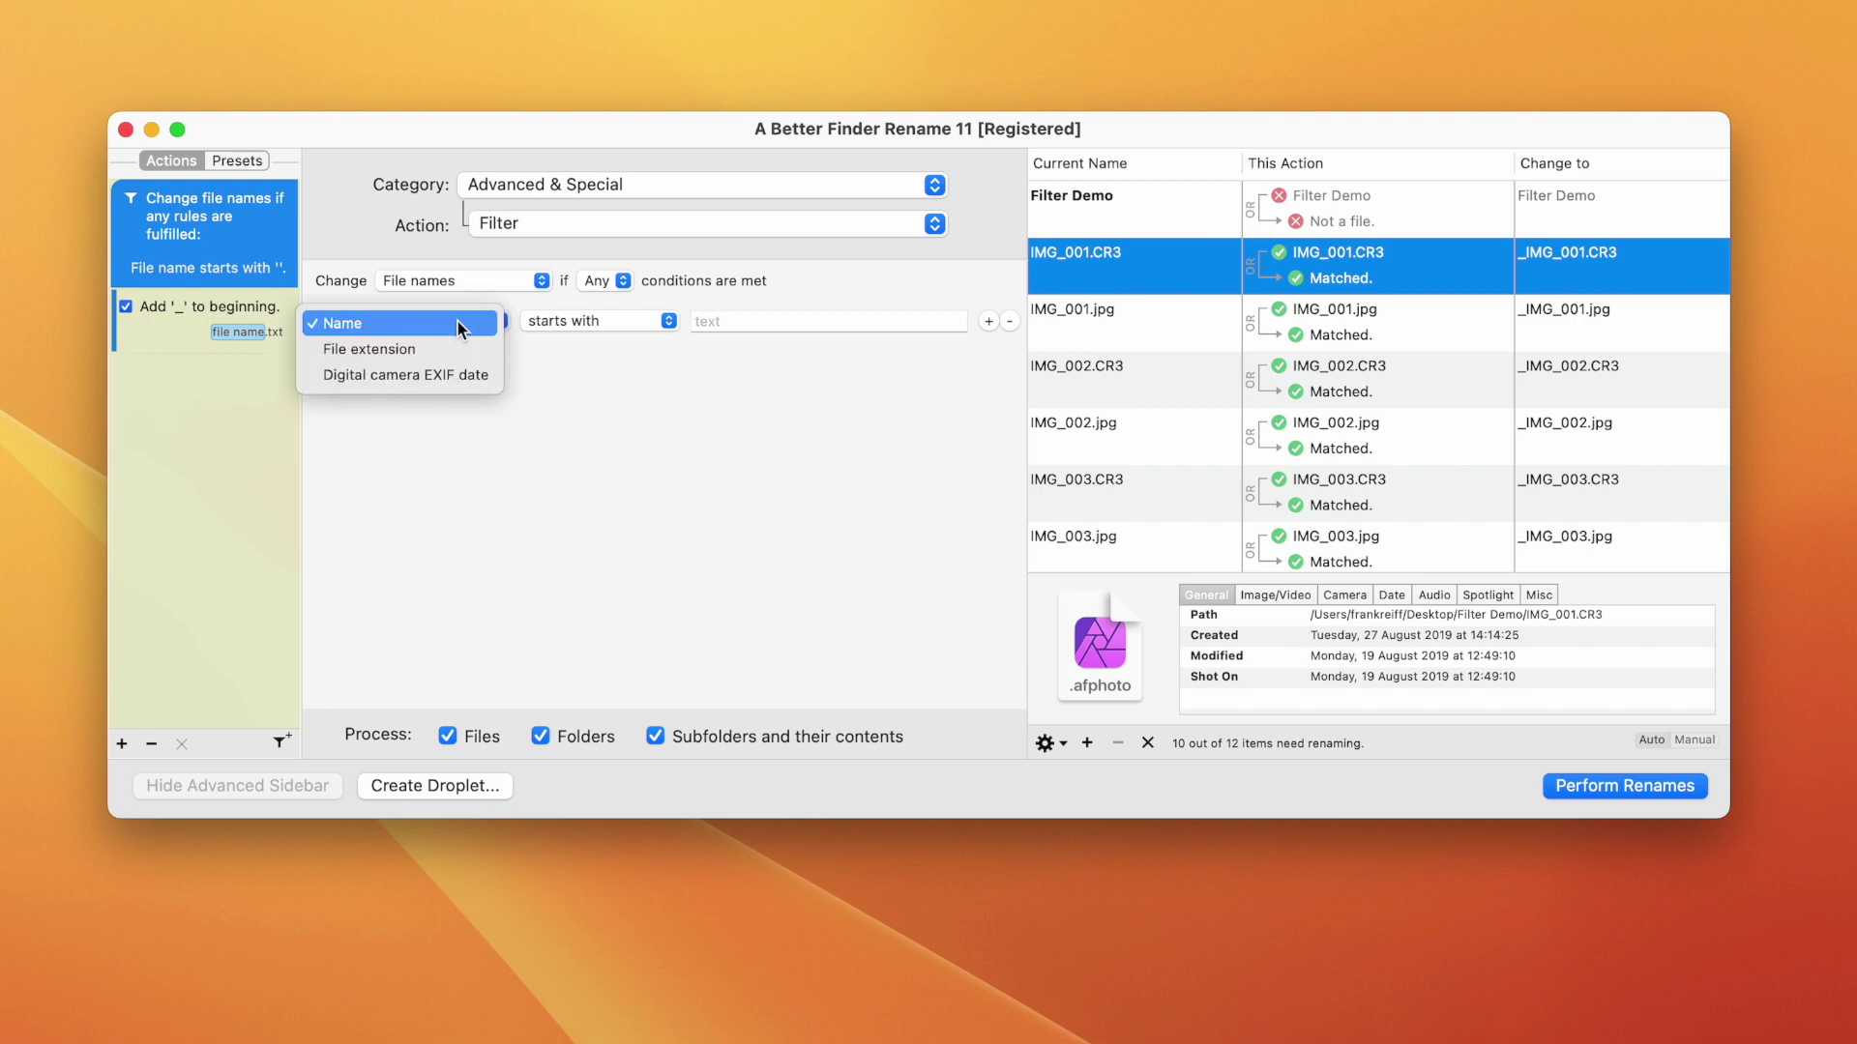
click(449, 348)
click(536, 323)
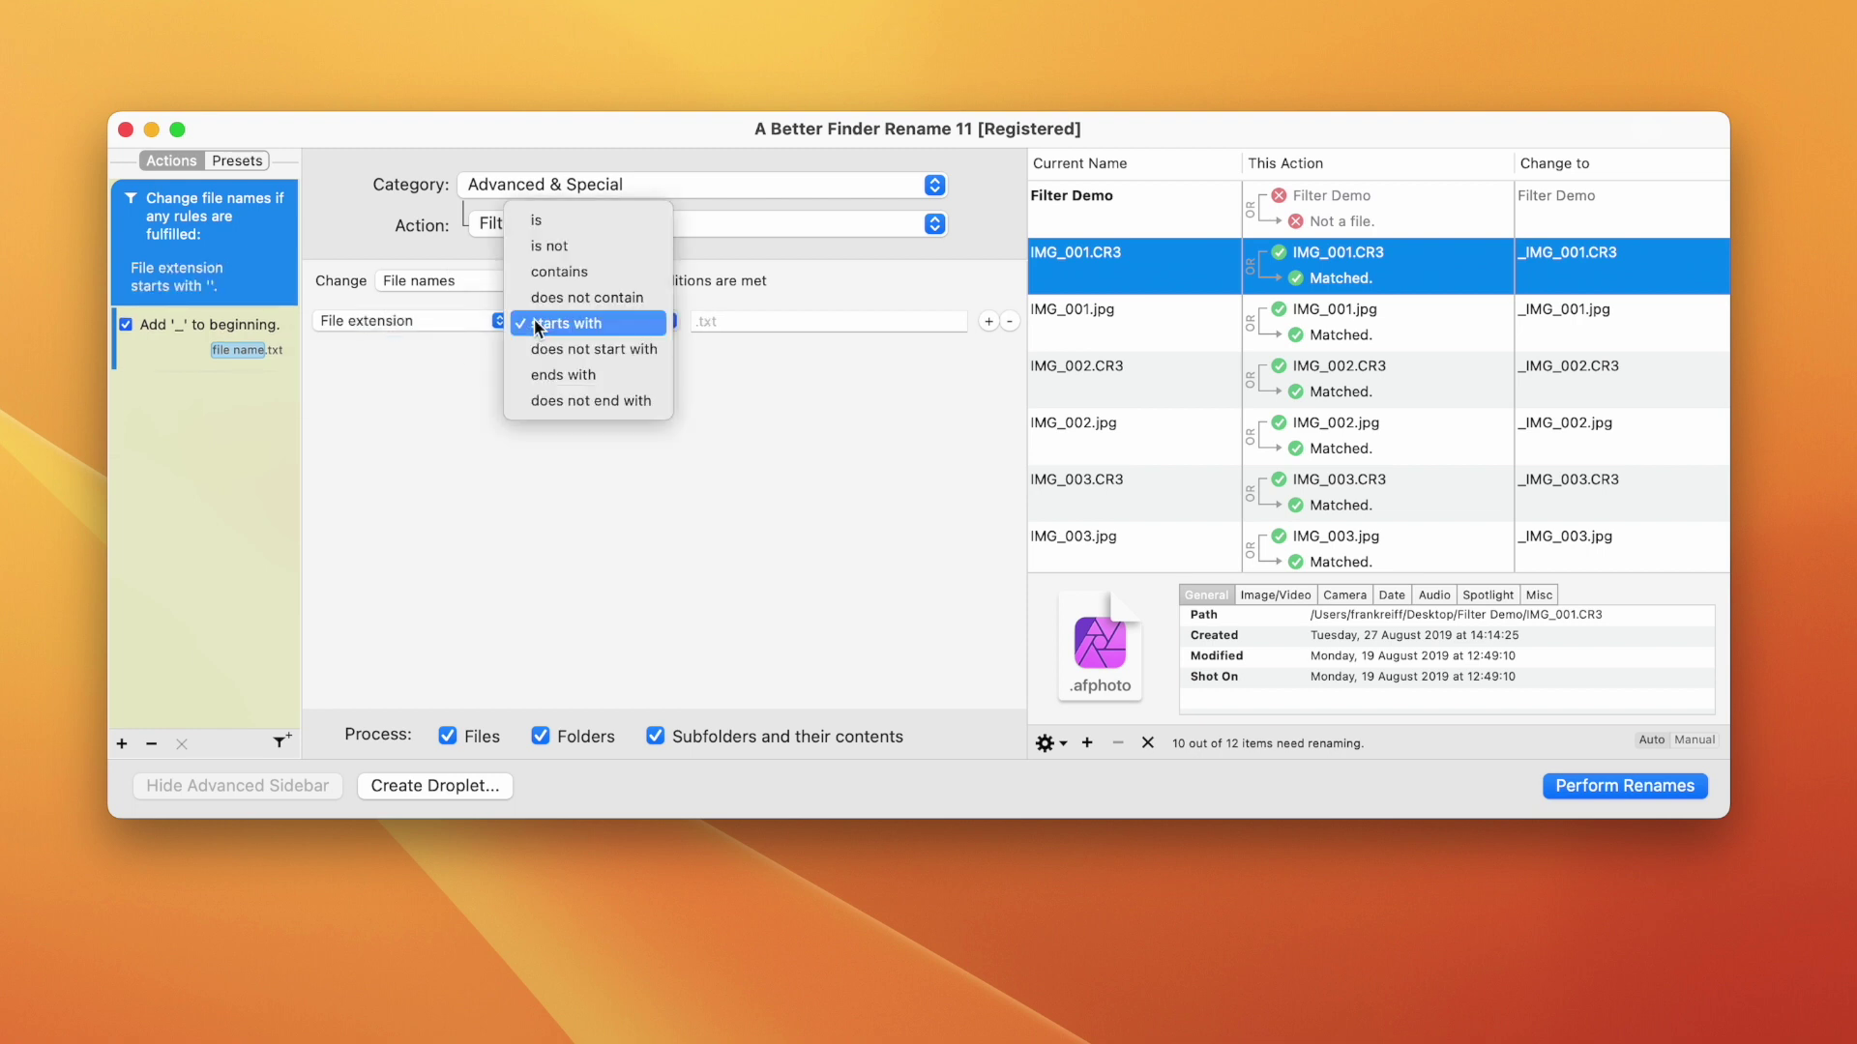
click(537, 220)
click(698, 321)
text(.jpg)
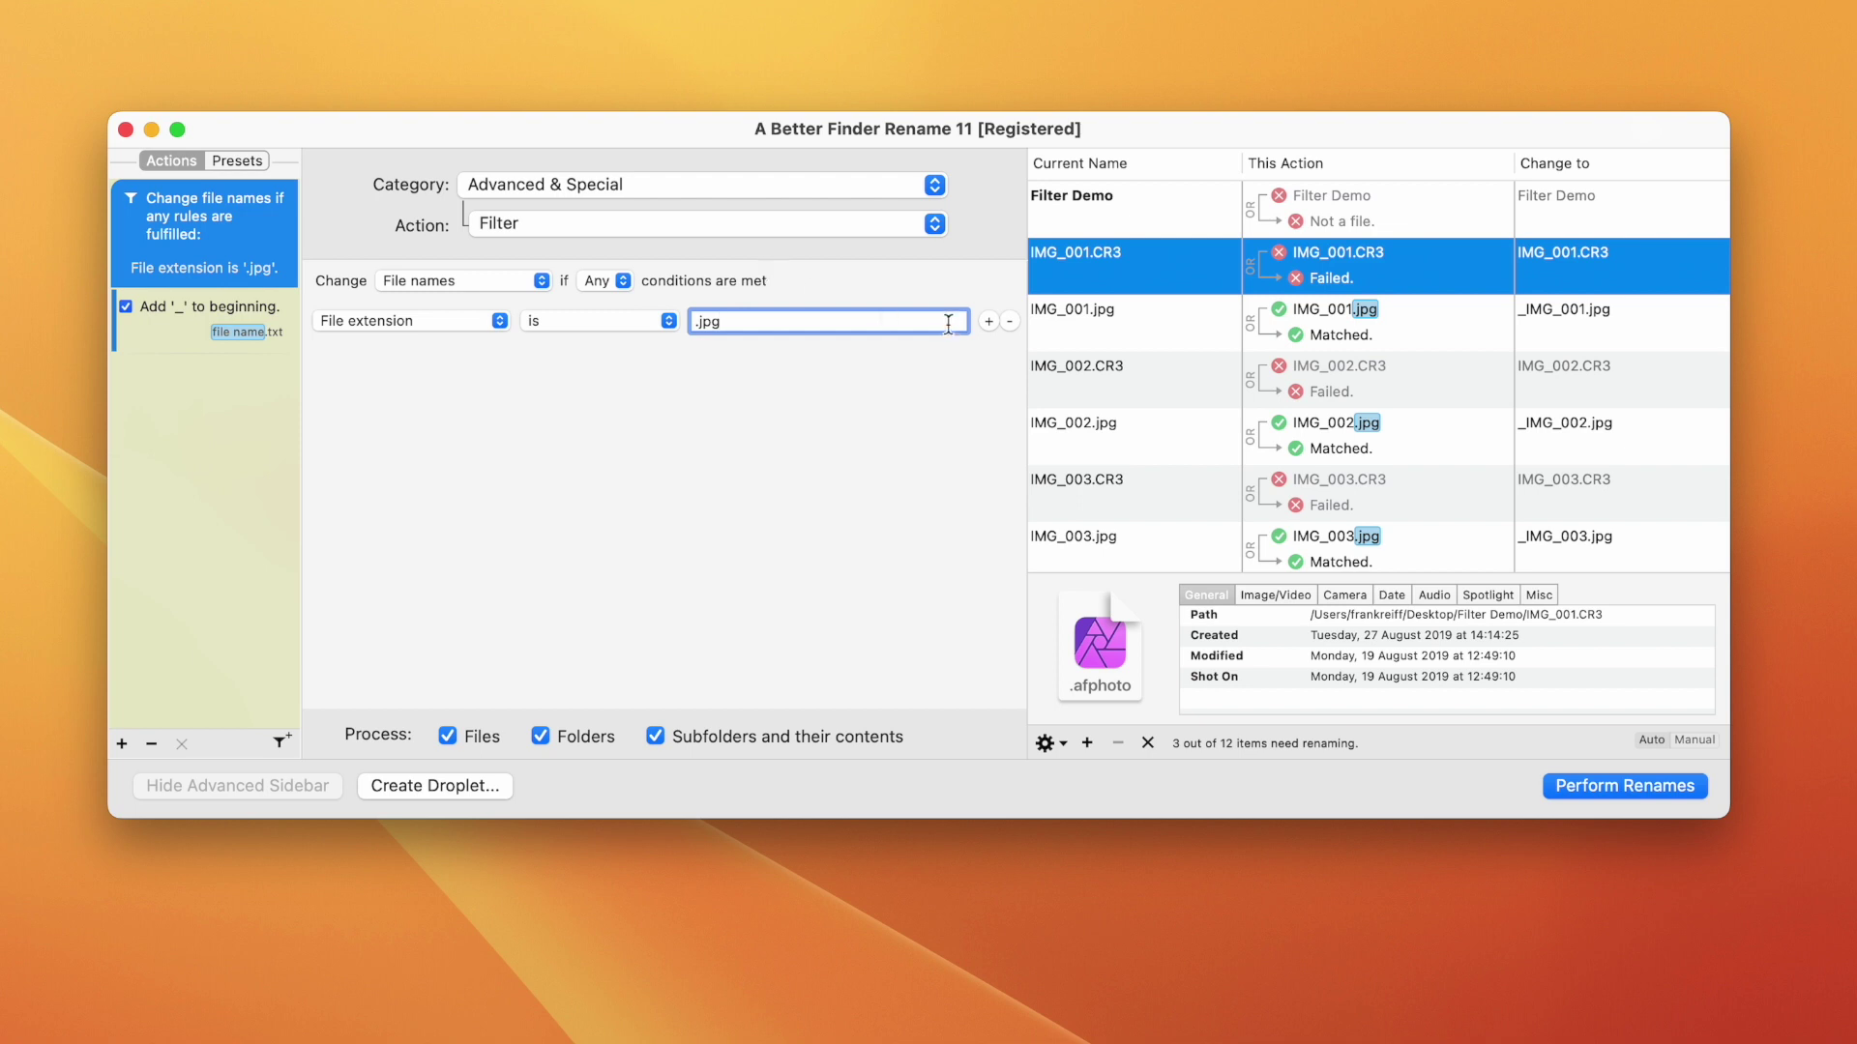
Step: Add a second filter condition for file extension is ".cr3", keeping the match mode at Any
click(989, 322)
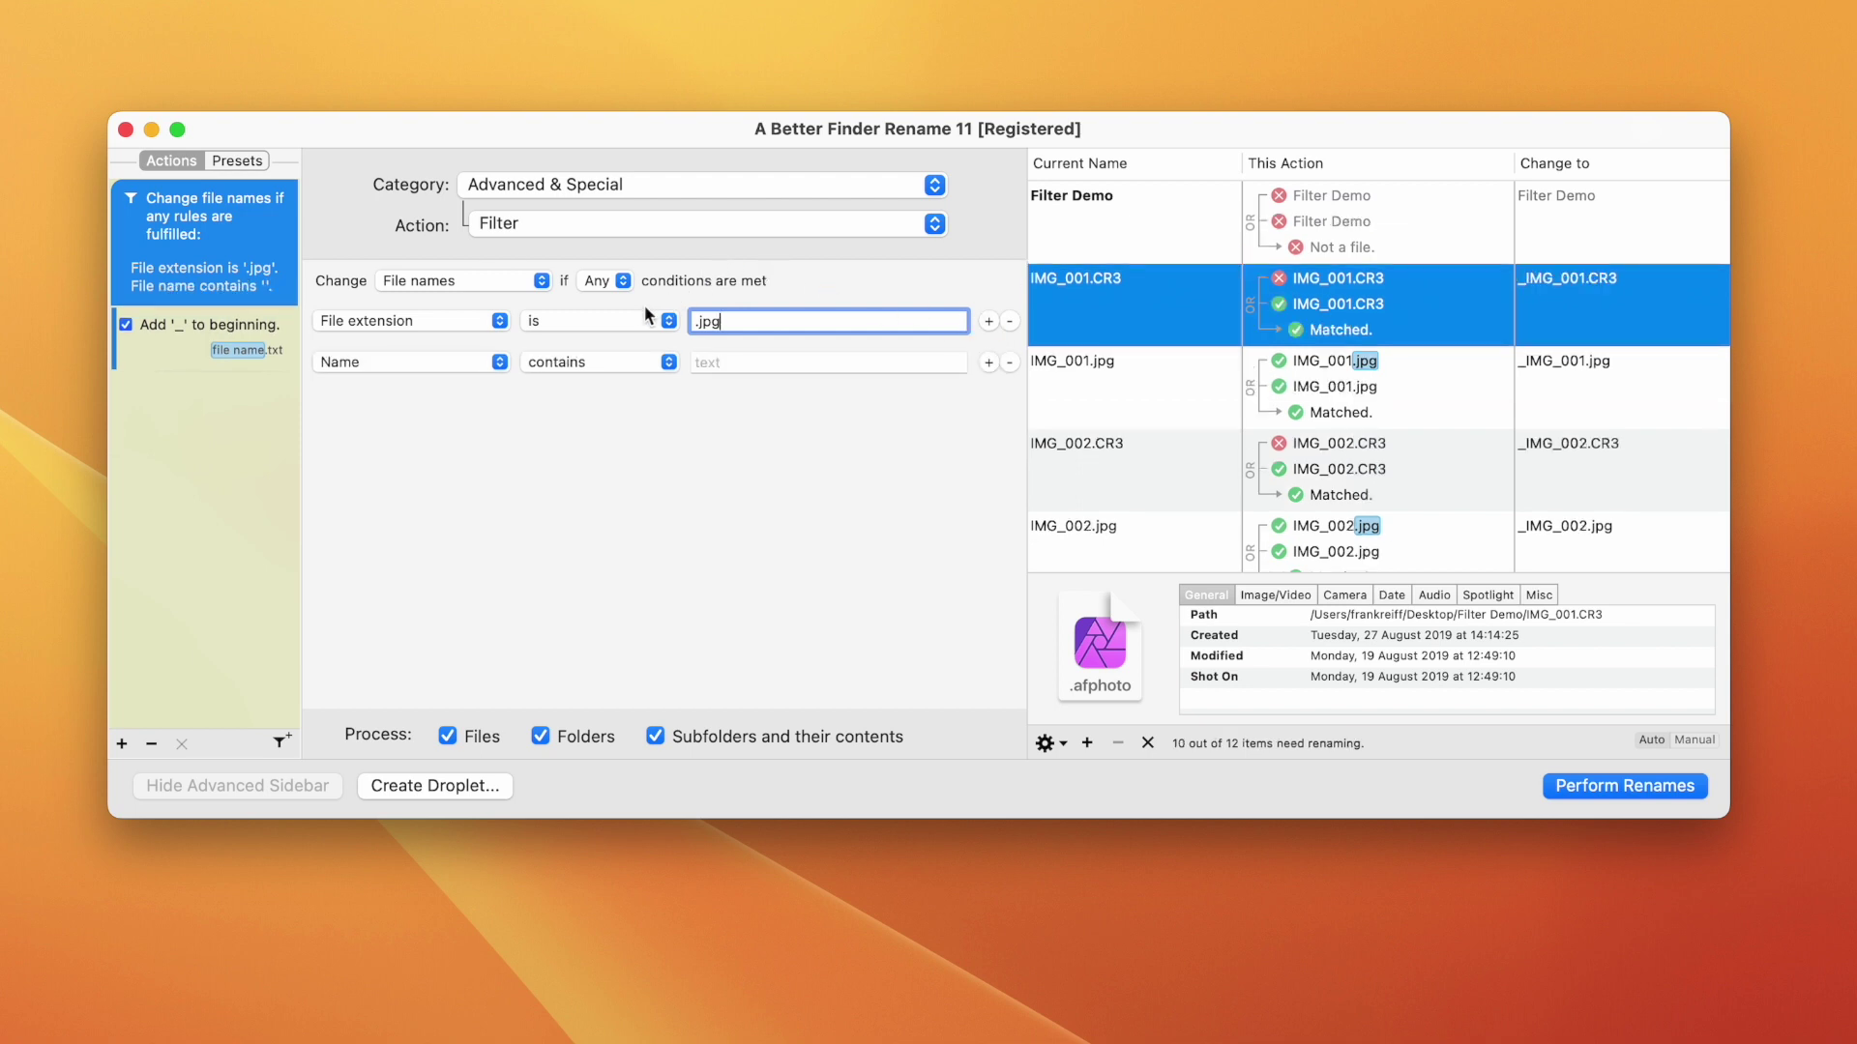
click(606, 282)
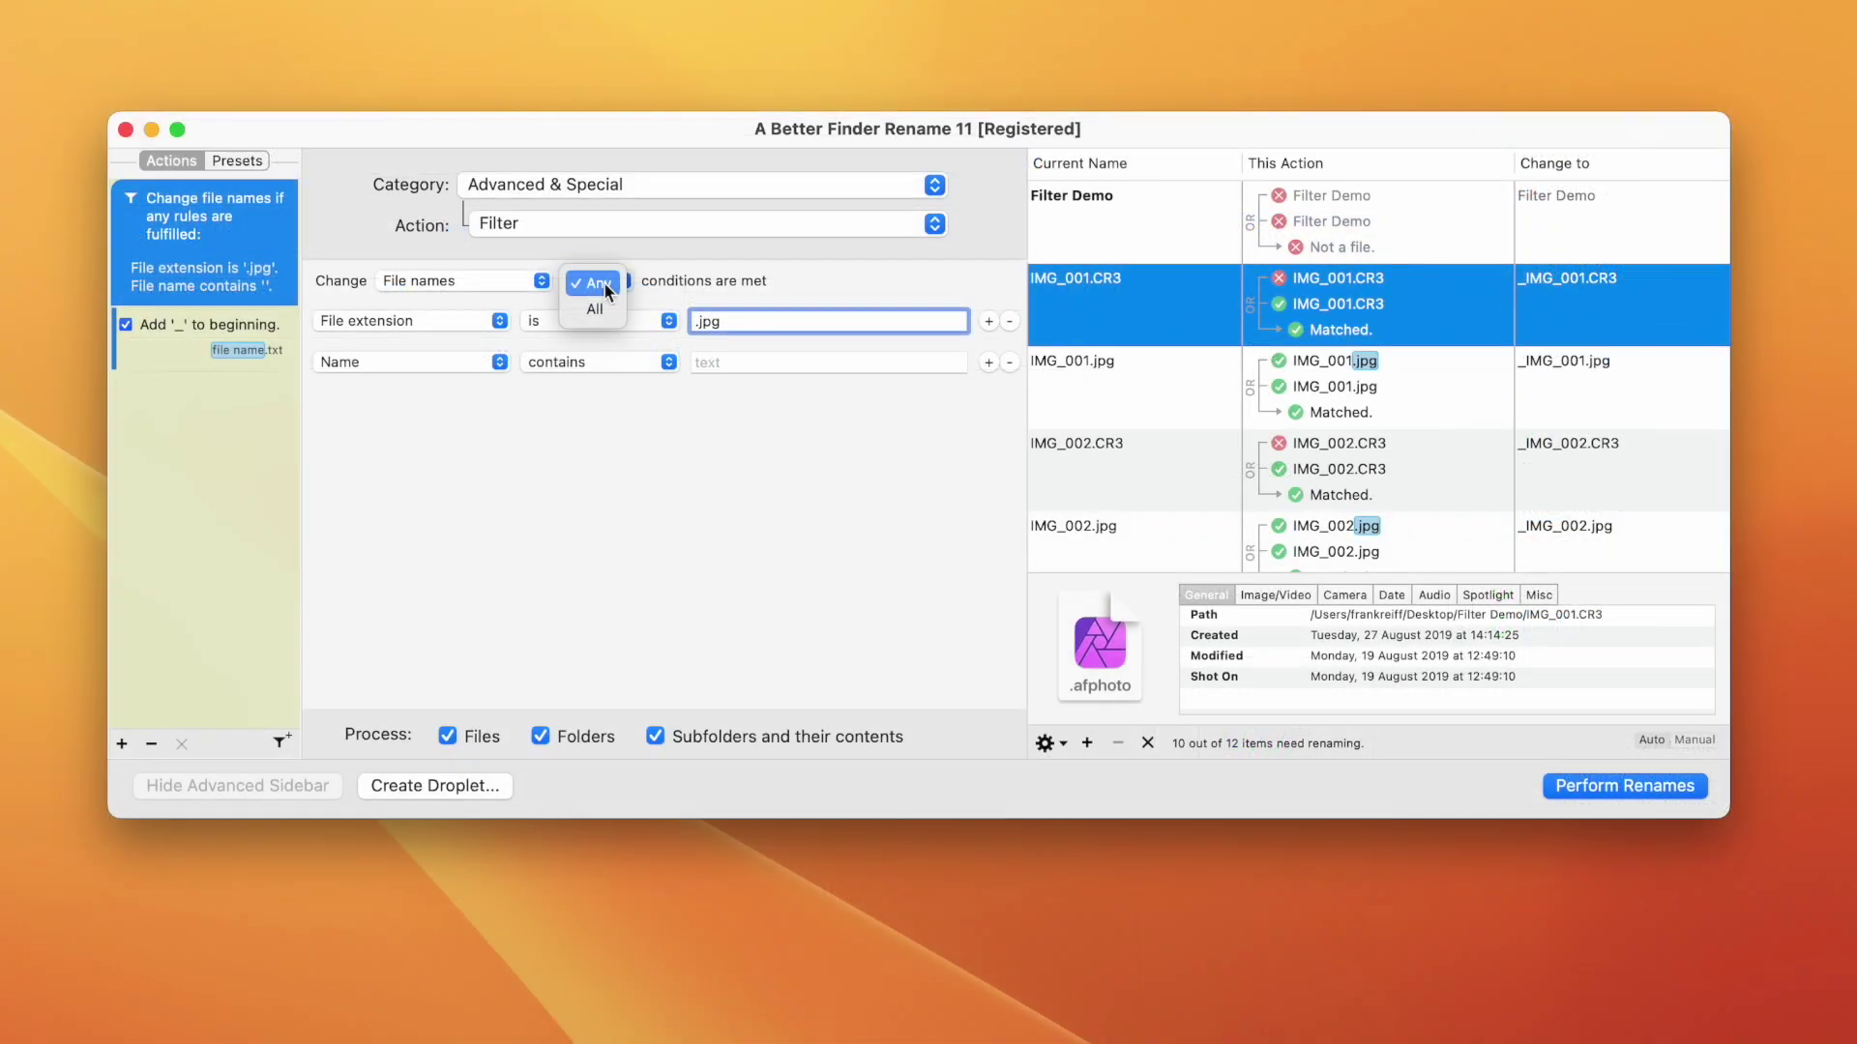
click(600, 282)
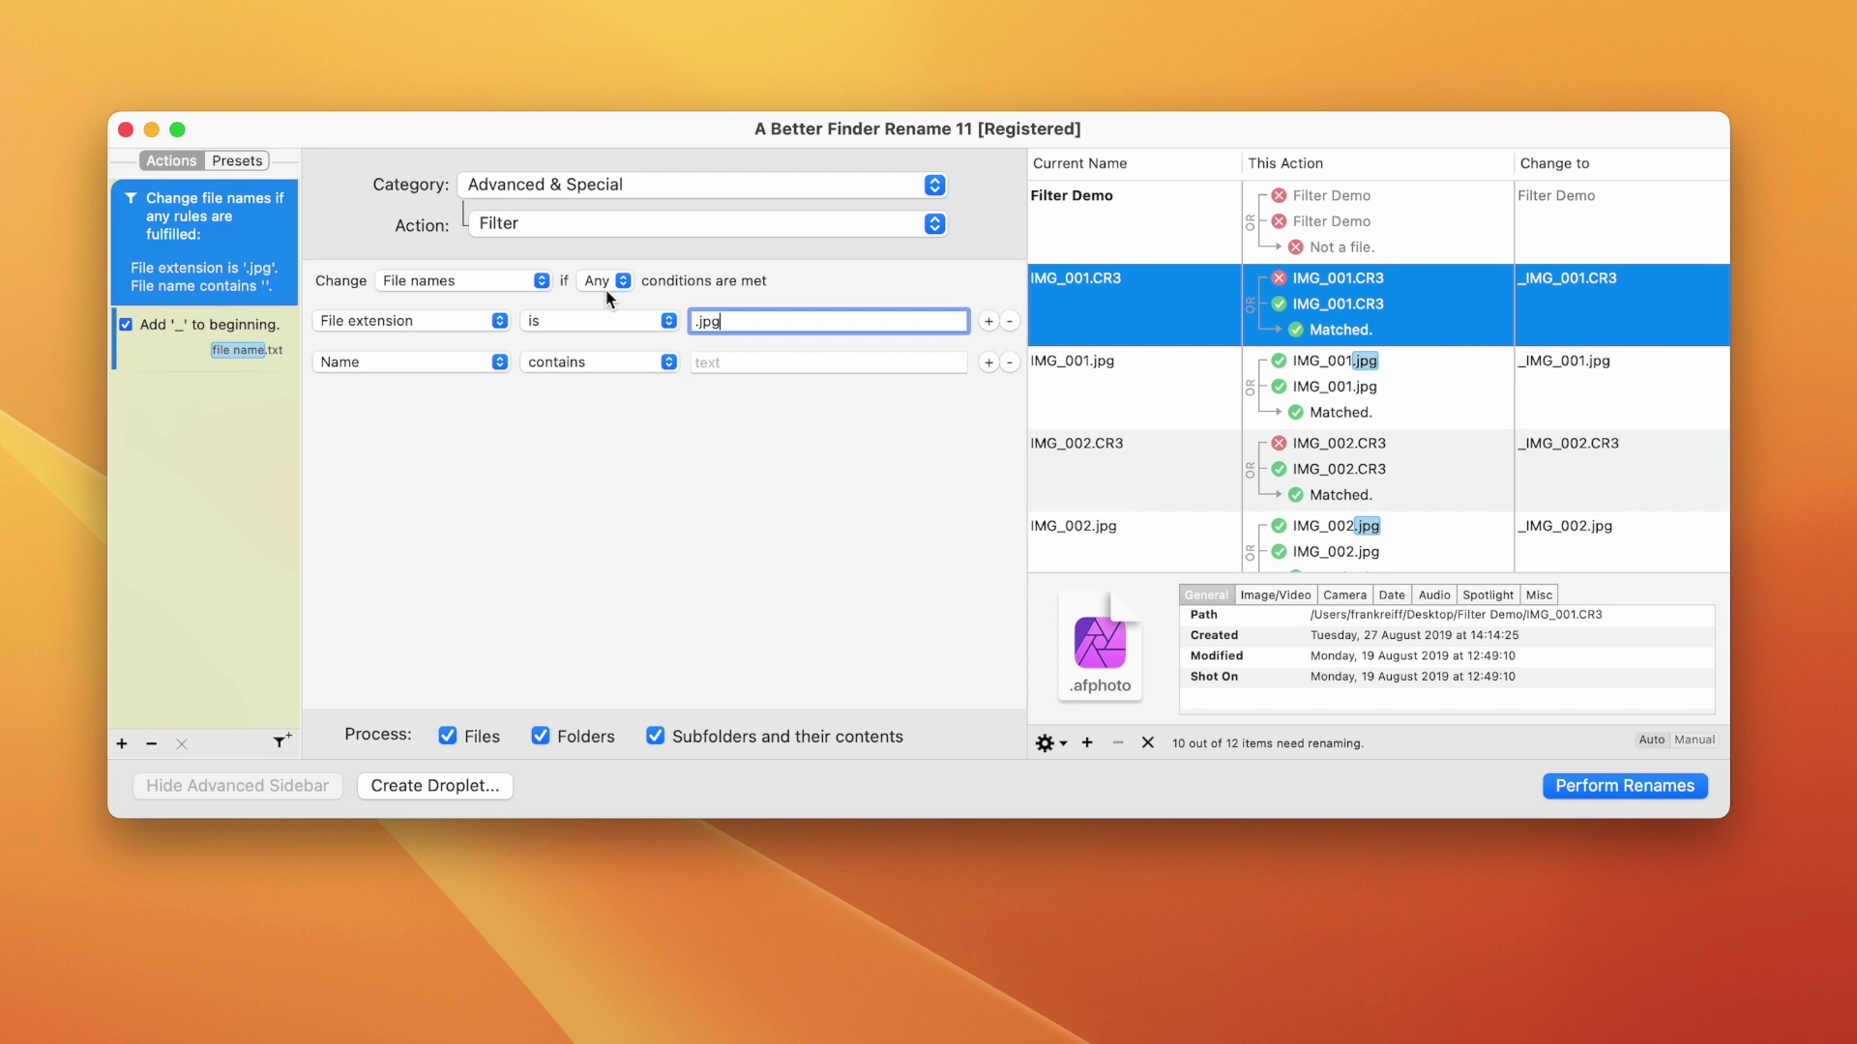
click(452, 362)
click(456, 389)
click(561, 362)
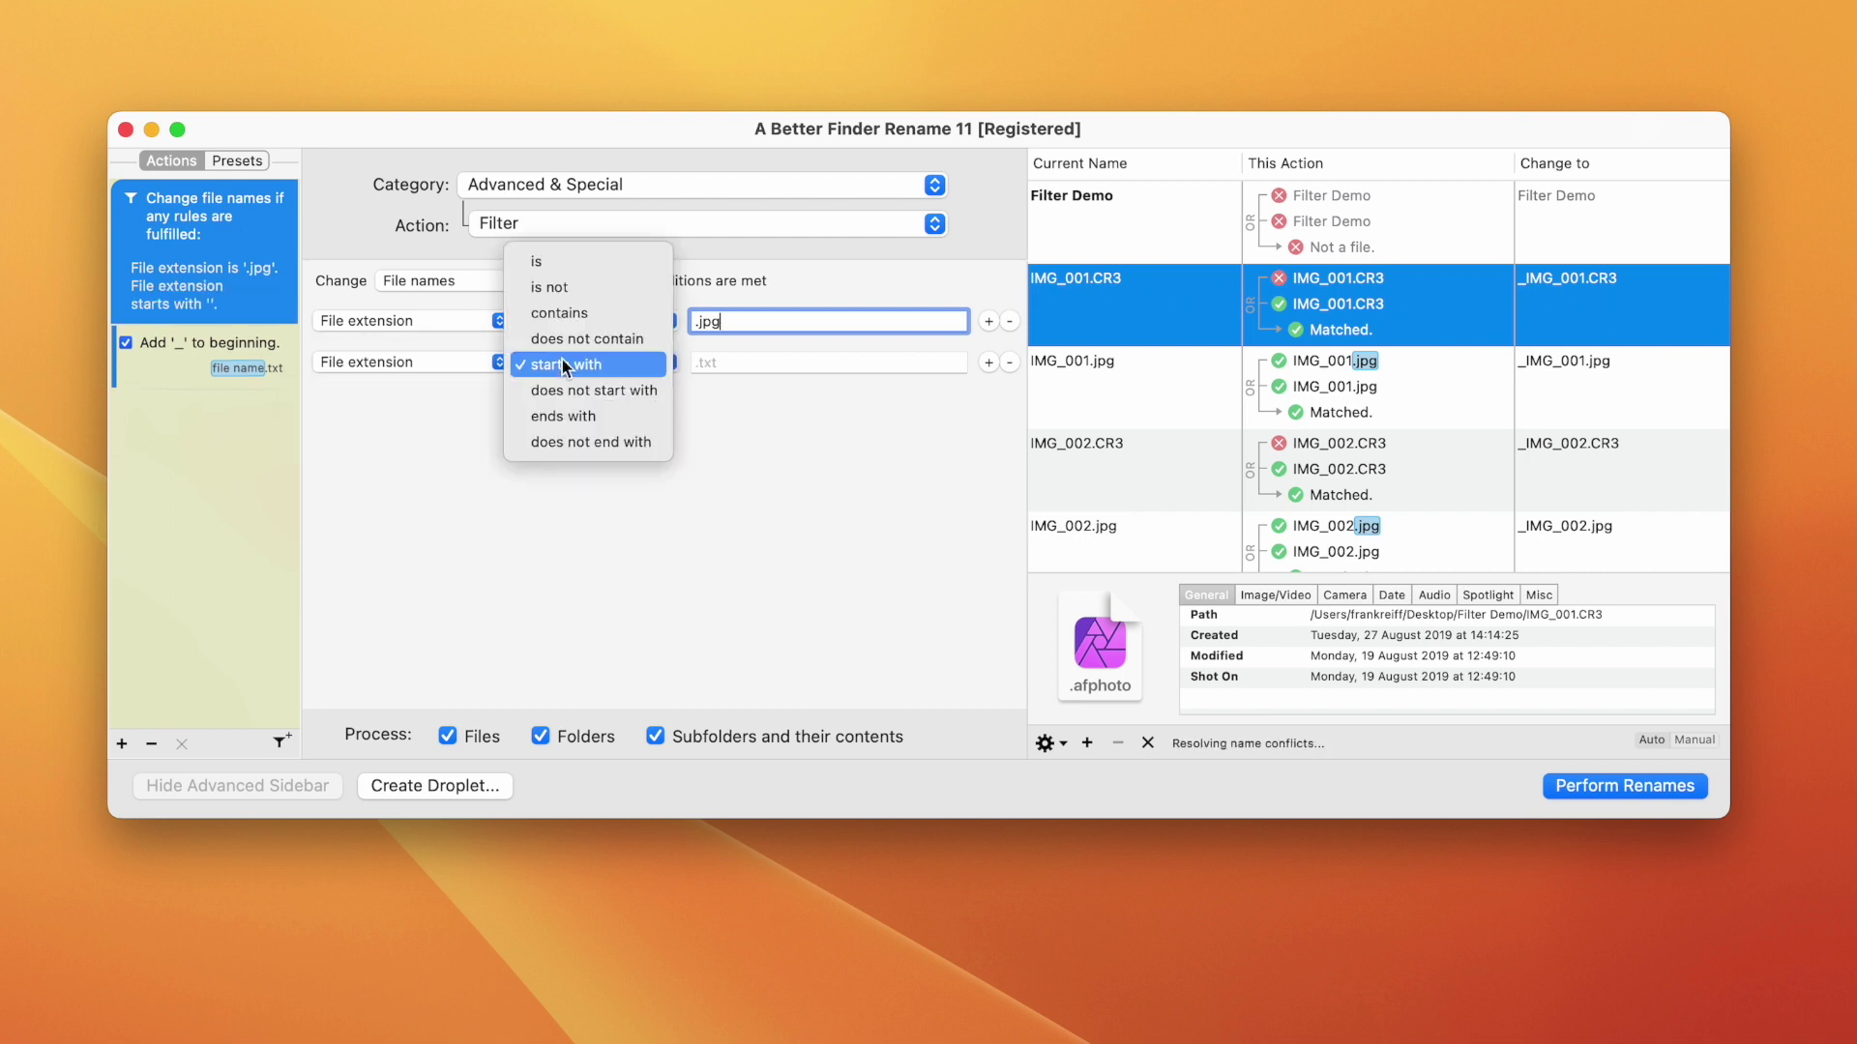
click(571, 263)
click(707, 358)
text(.cr3)
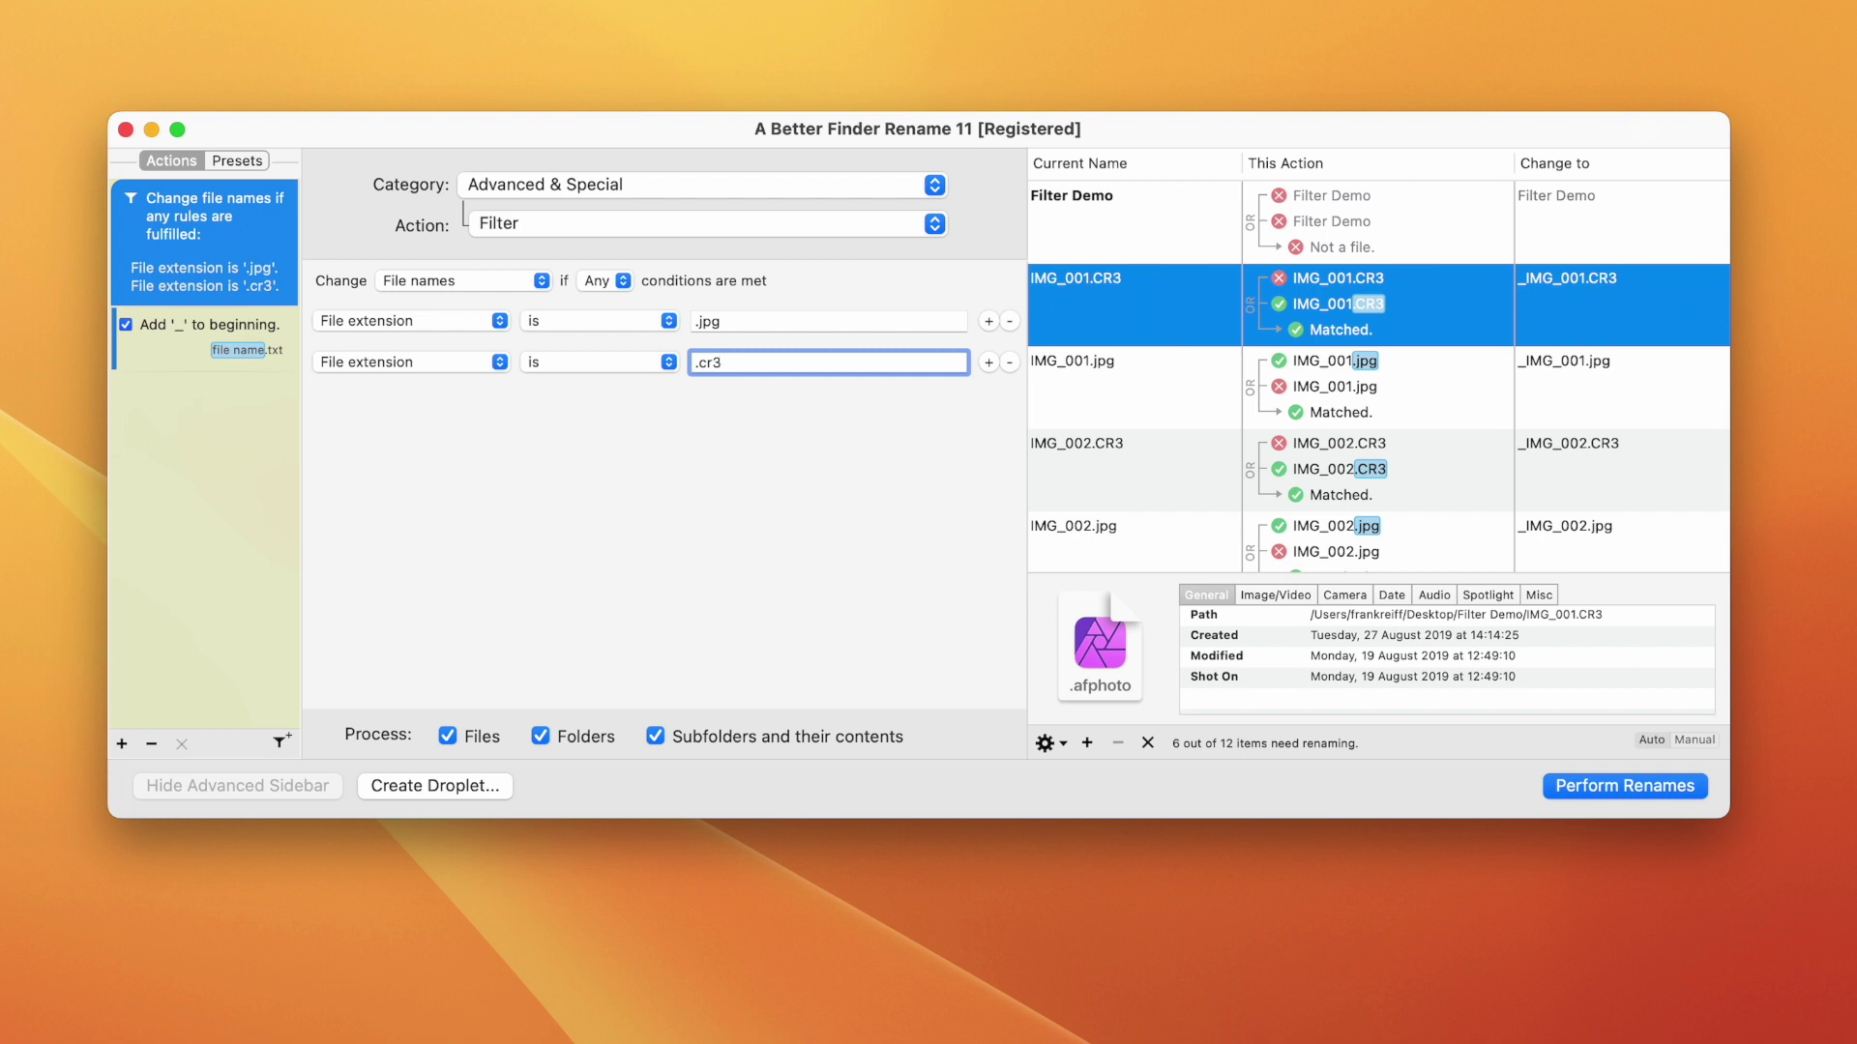
Step: Add a Convert to lowercase action and move it ahead of the .jpg/.cr3 filter
click(211, 341)
click(122, 744)
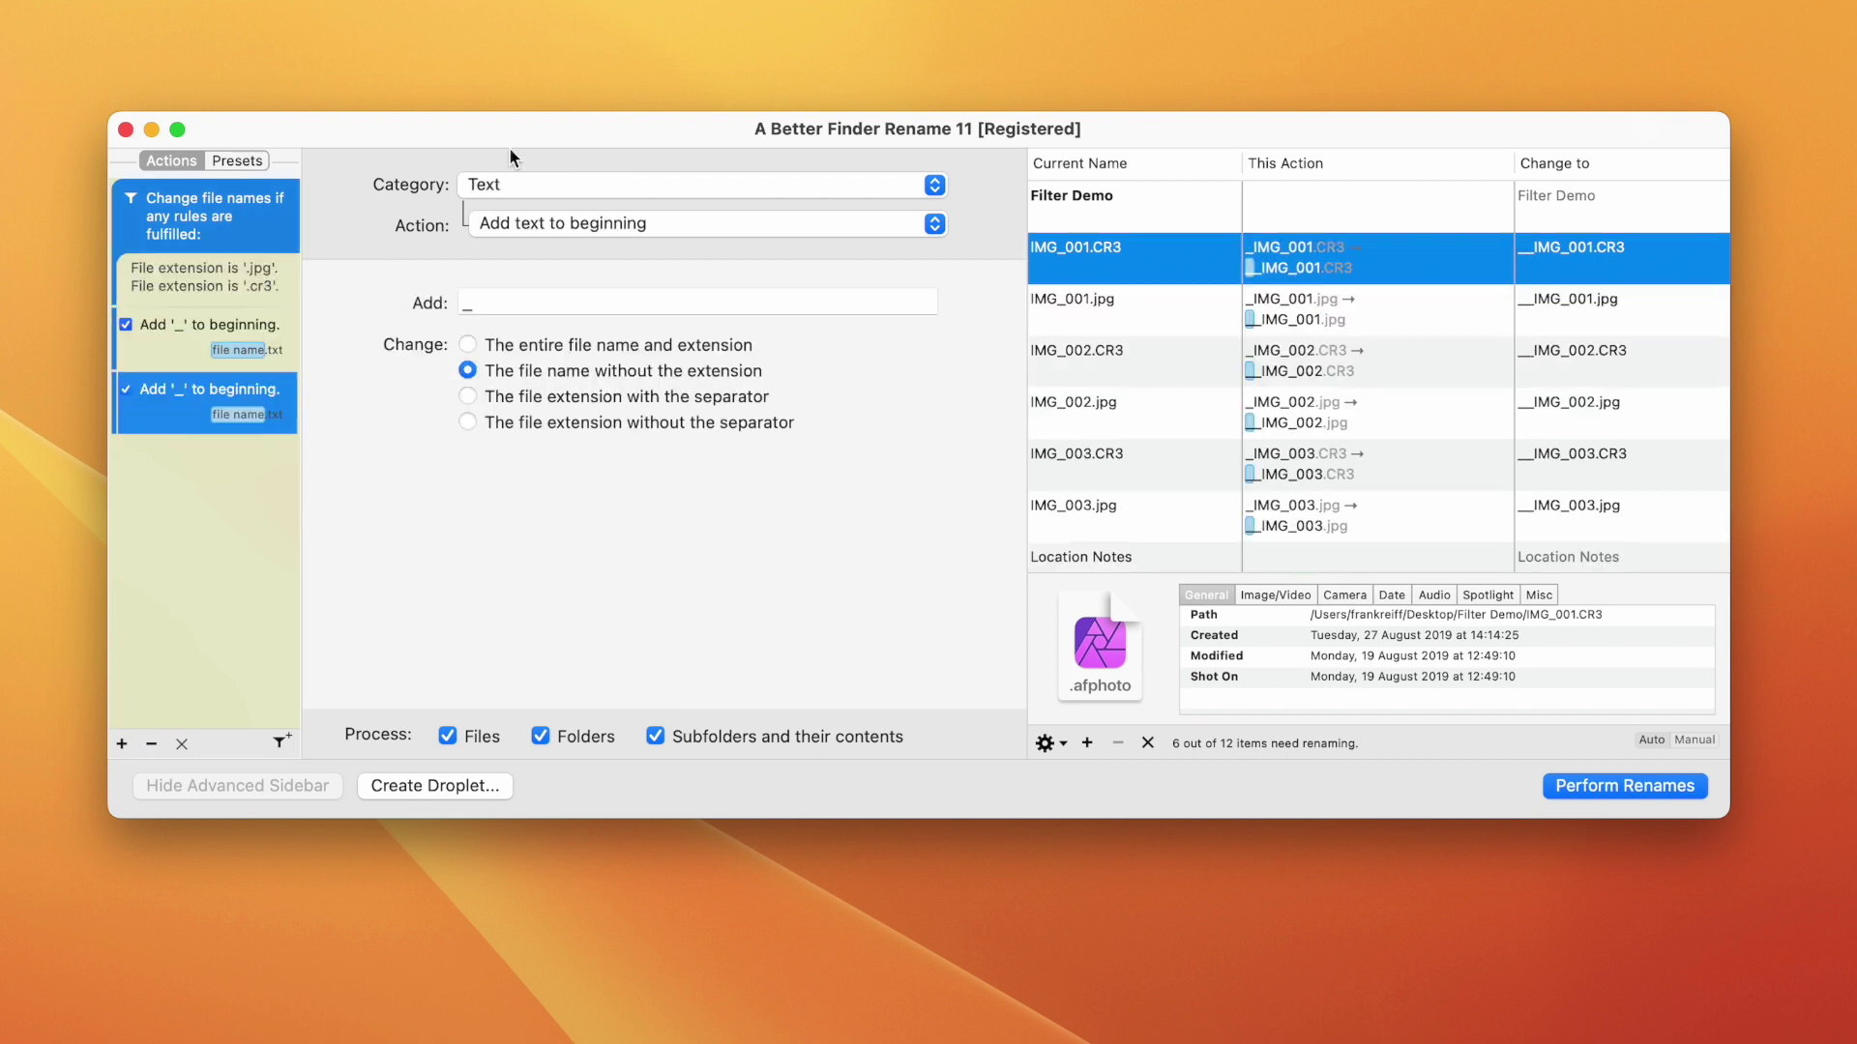
click(519, 186)
click(520, 302)
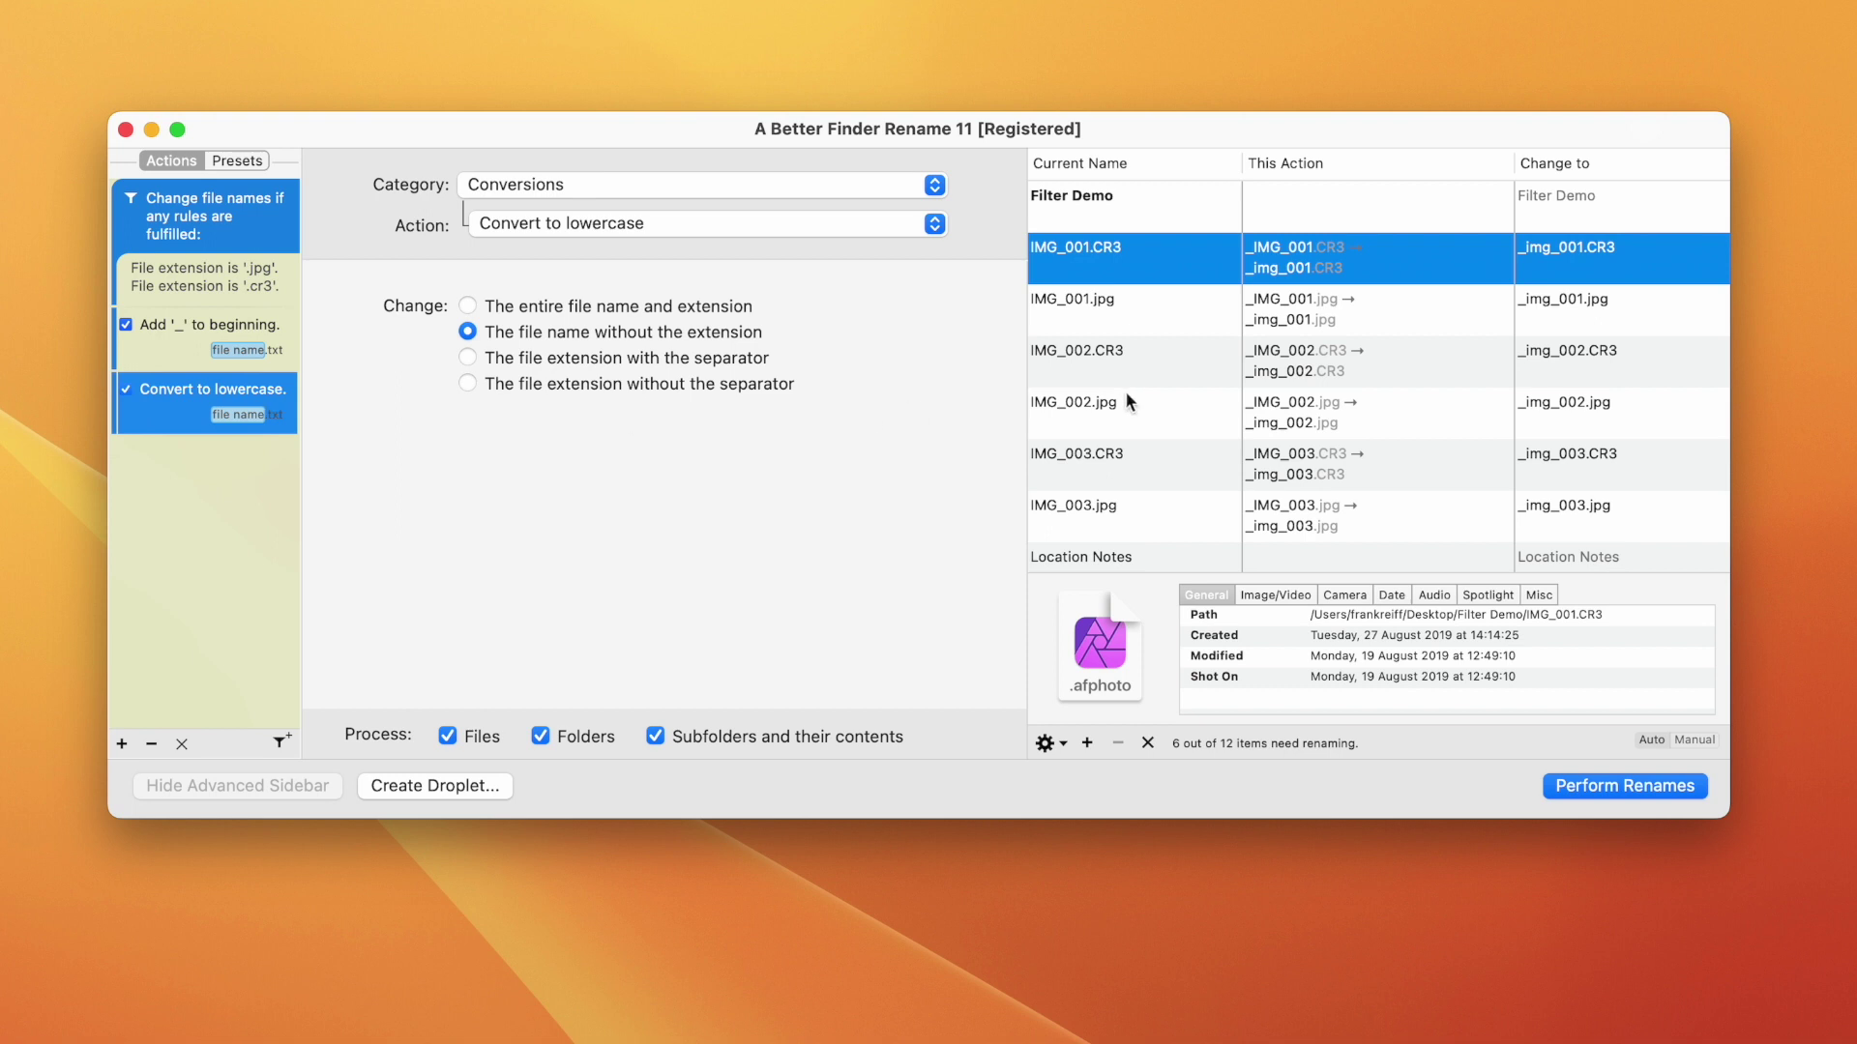
scroll(1126, 391, down, 5)
scroll(1126, 391, up, 5)
drag(246, 400, 259, 201)
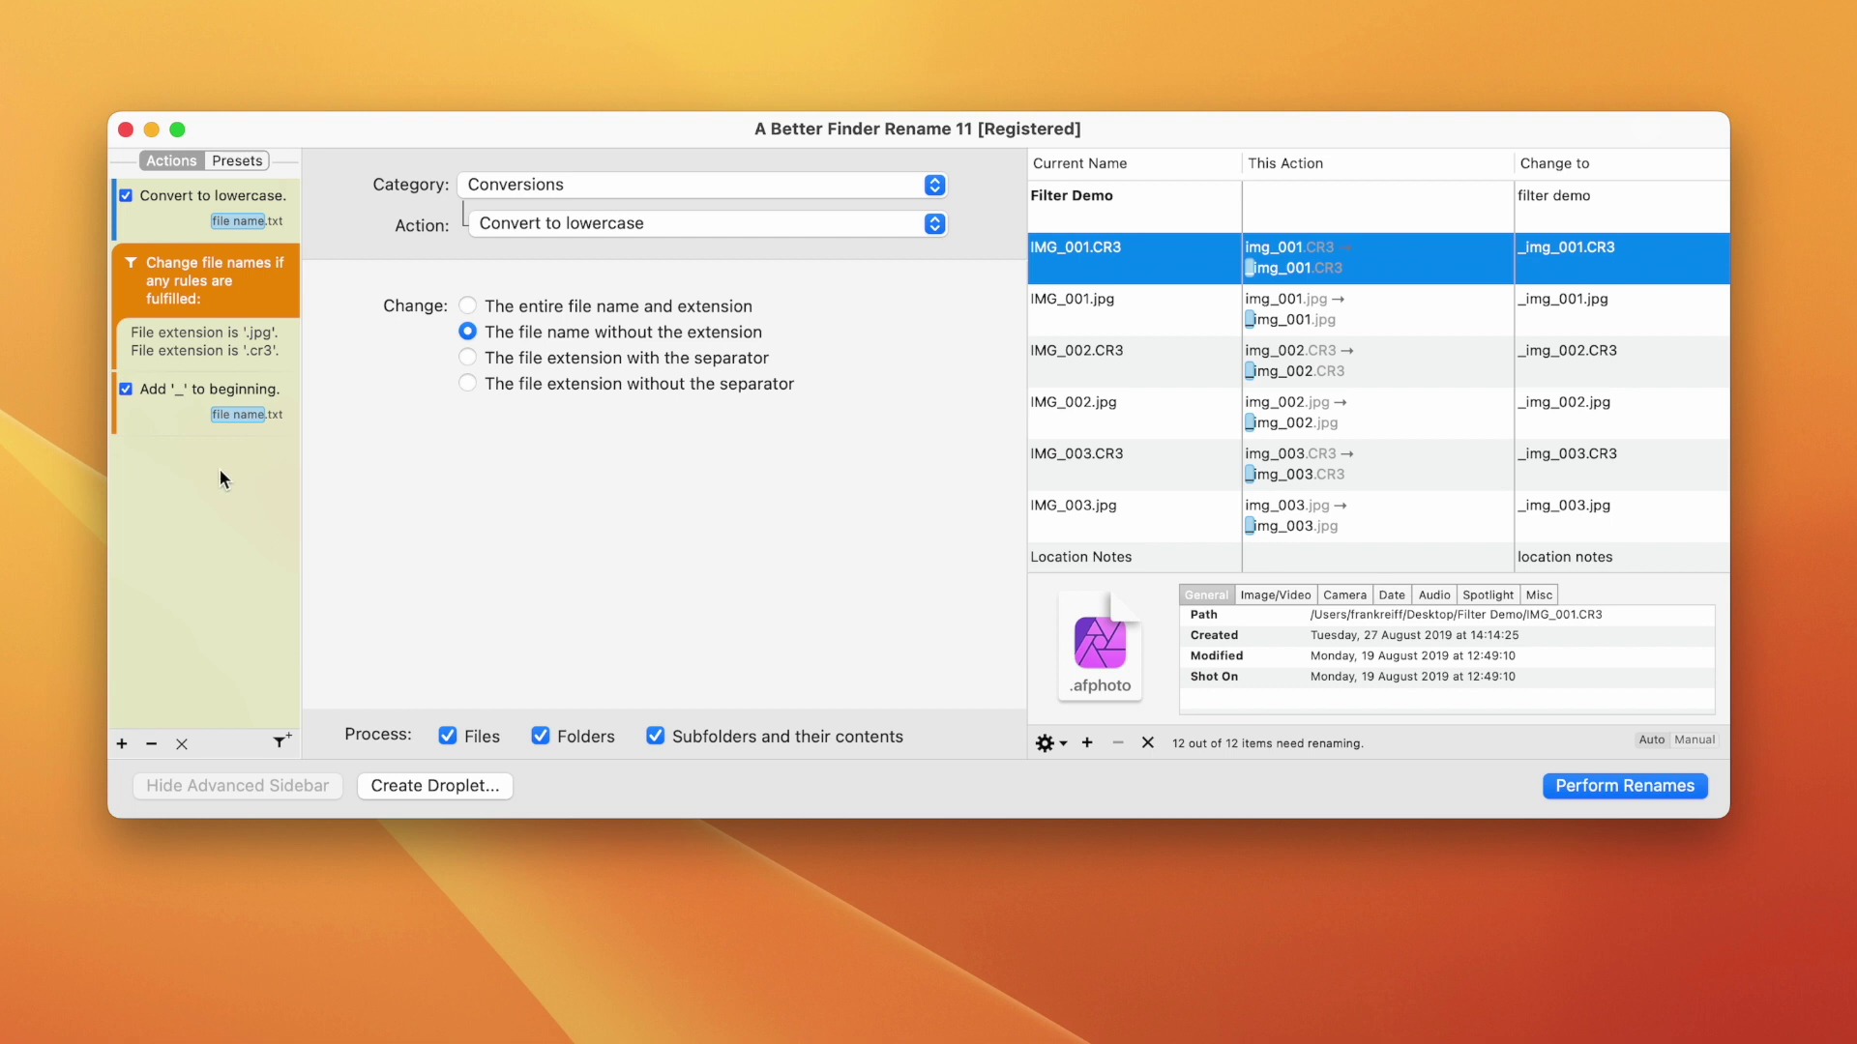
Step: Add a second filter and place it below the Add '_' to beginning action
click(201, 419)
click(281, 742)
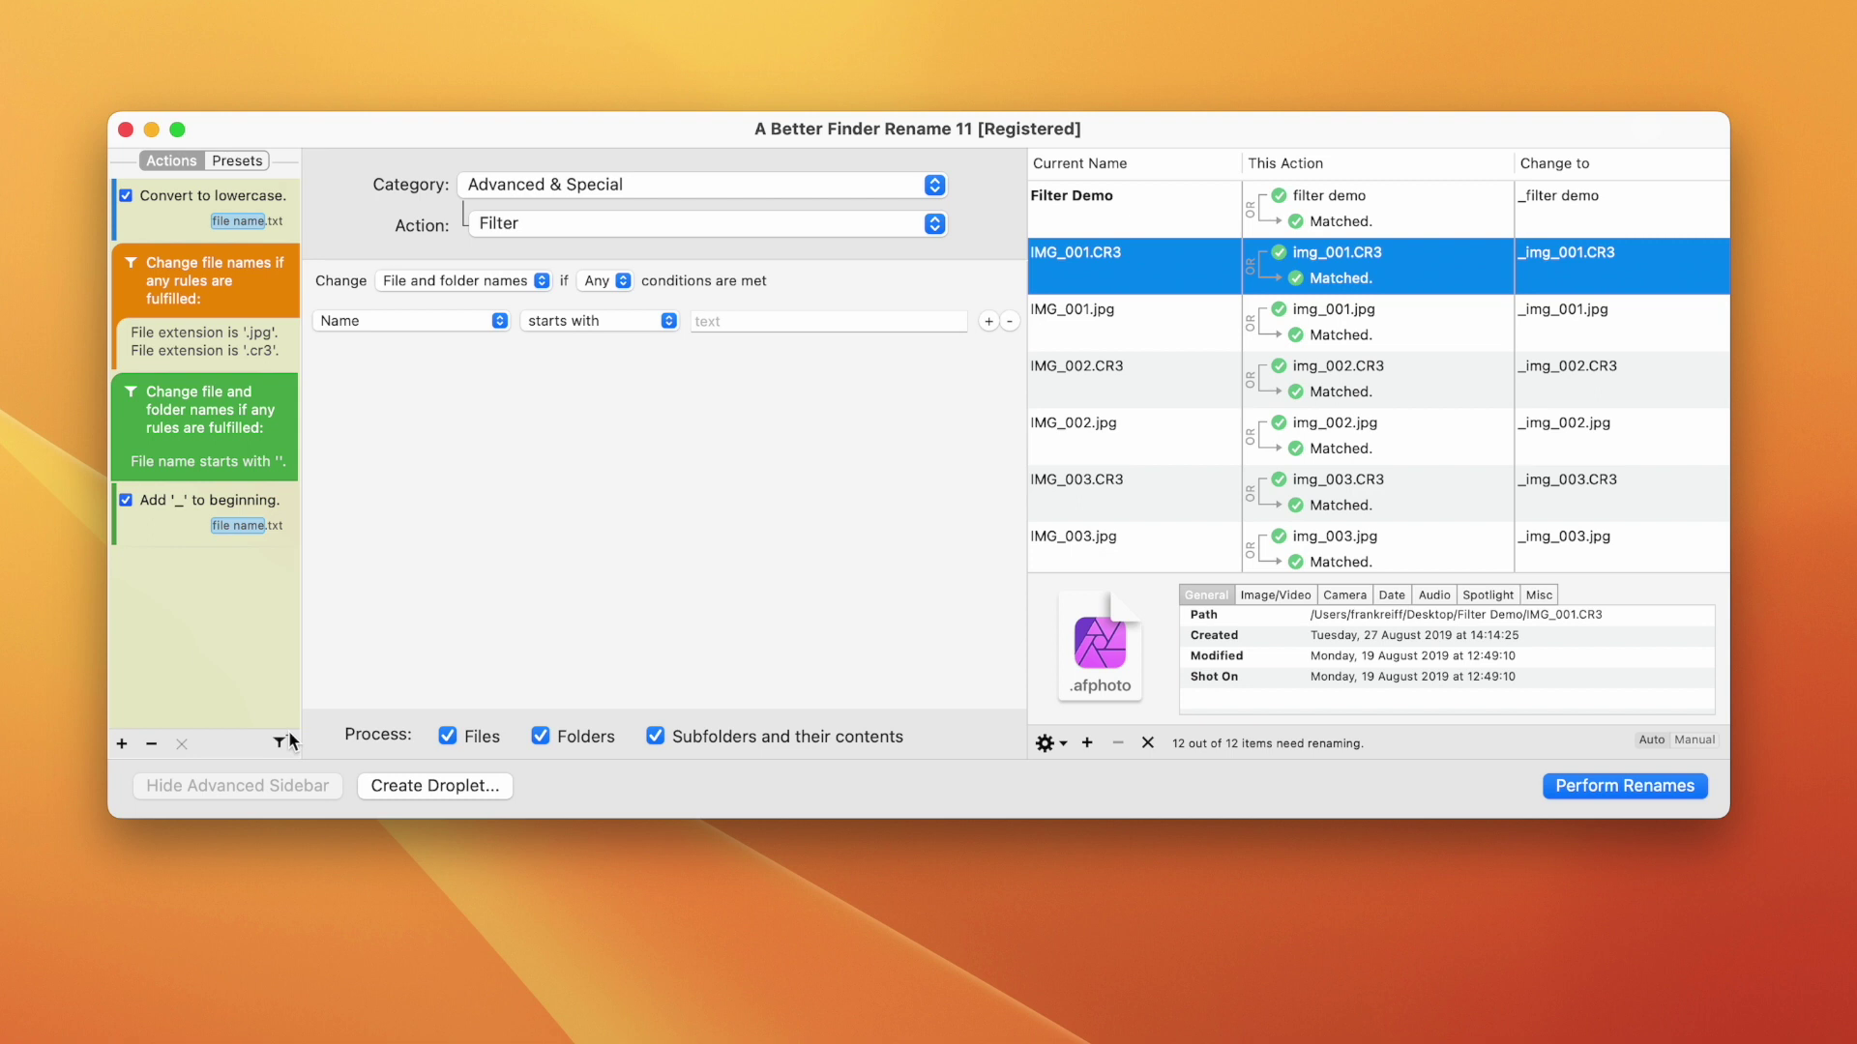
drag(219, 409, 241, 549)
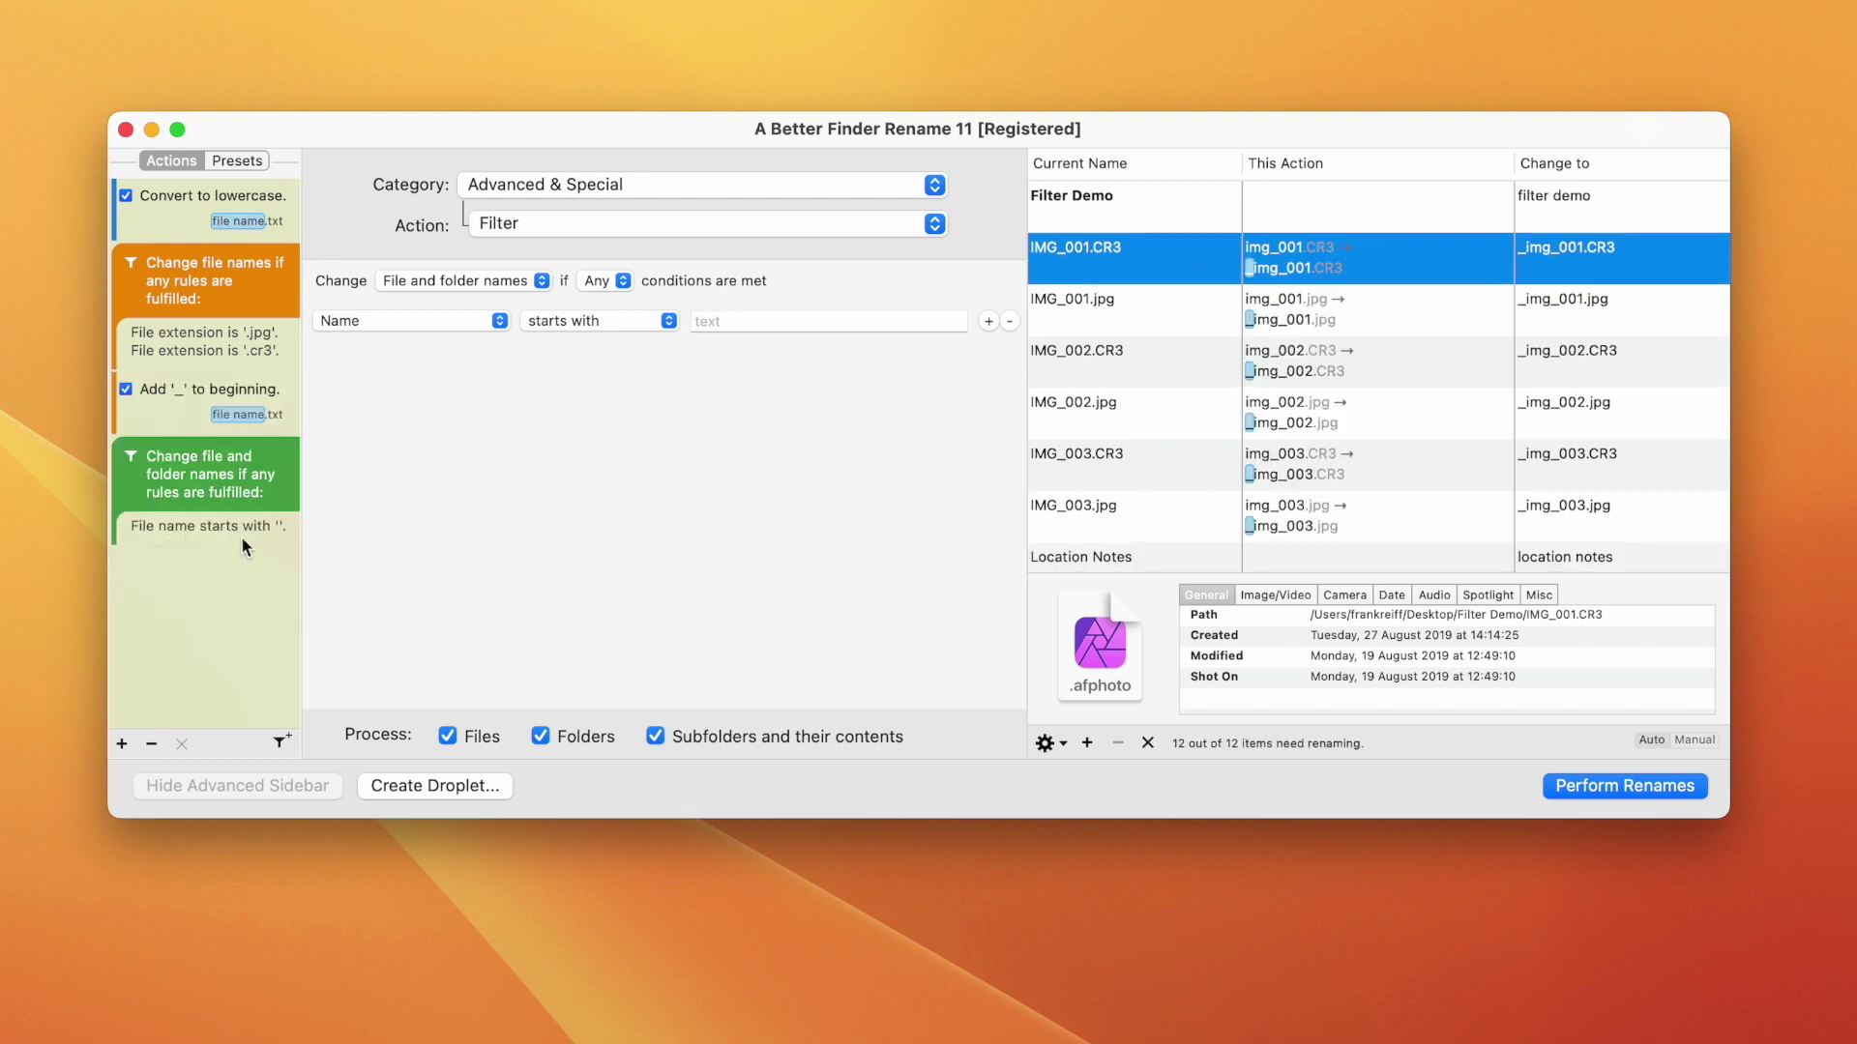
Step: Add an Add text to end action with "_" and move it beneath the second filter
click(190, 404)
click(123, 744)
click(532, 224)
click(532, 254)
text(?)
key(BackSpace)
text(_)
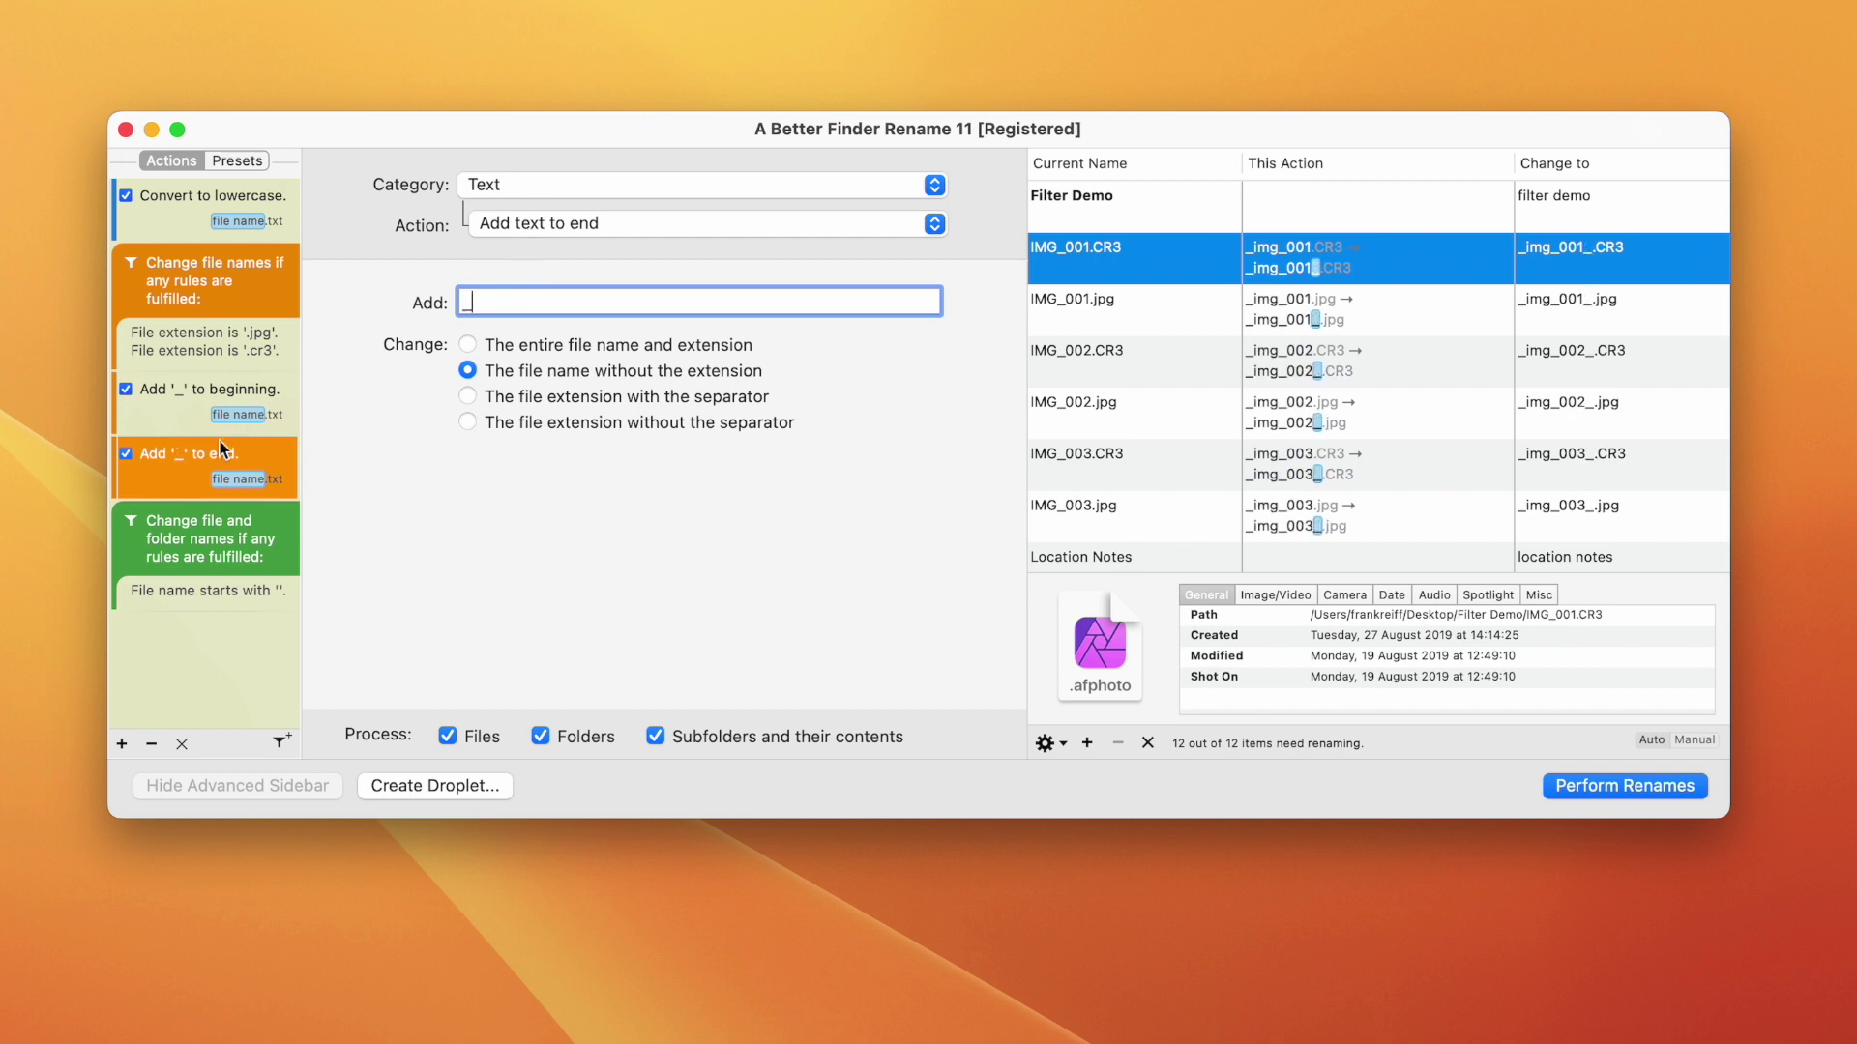
drag(196, 477, 183, 578)
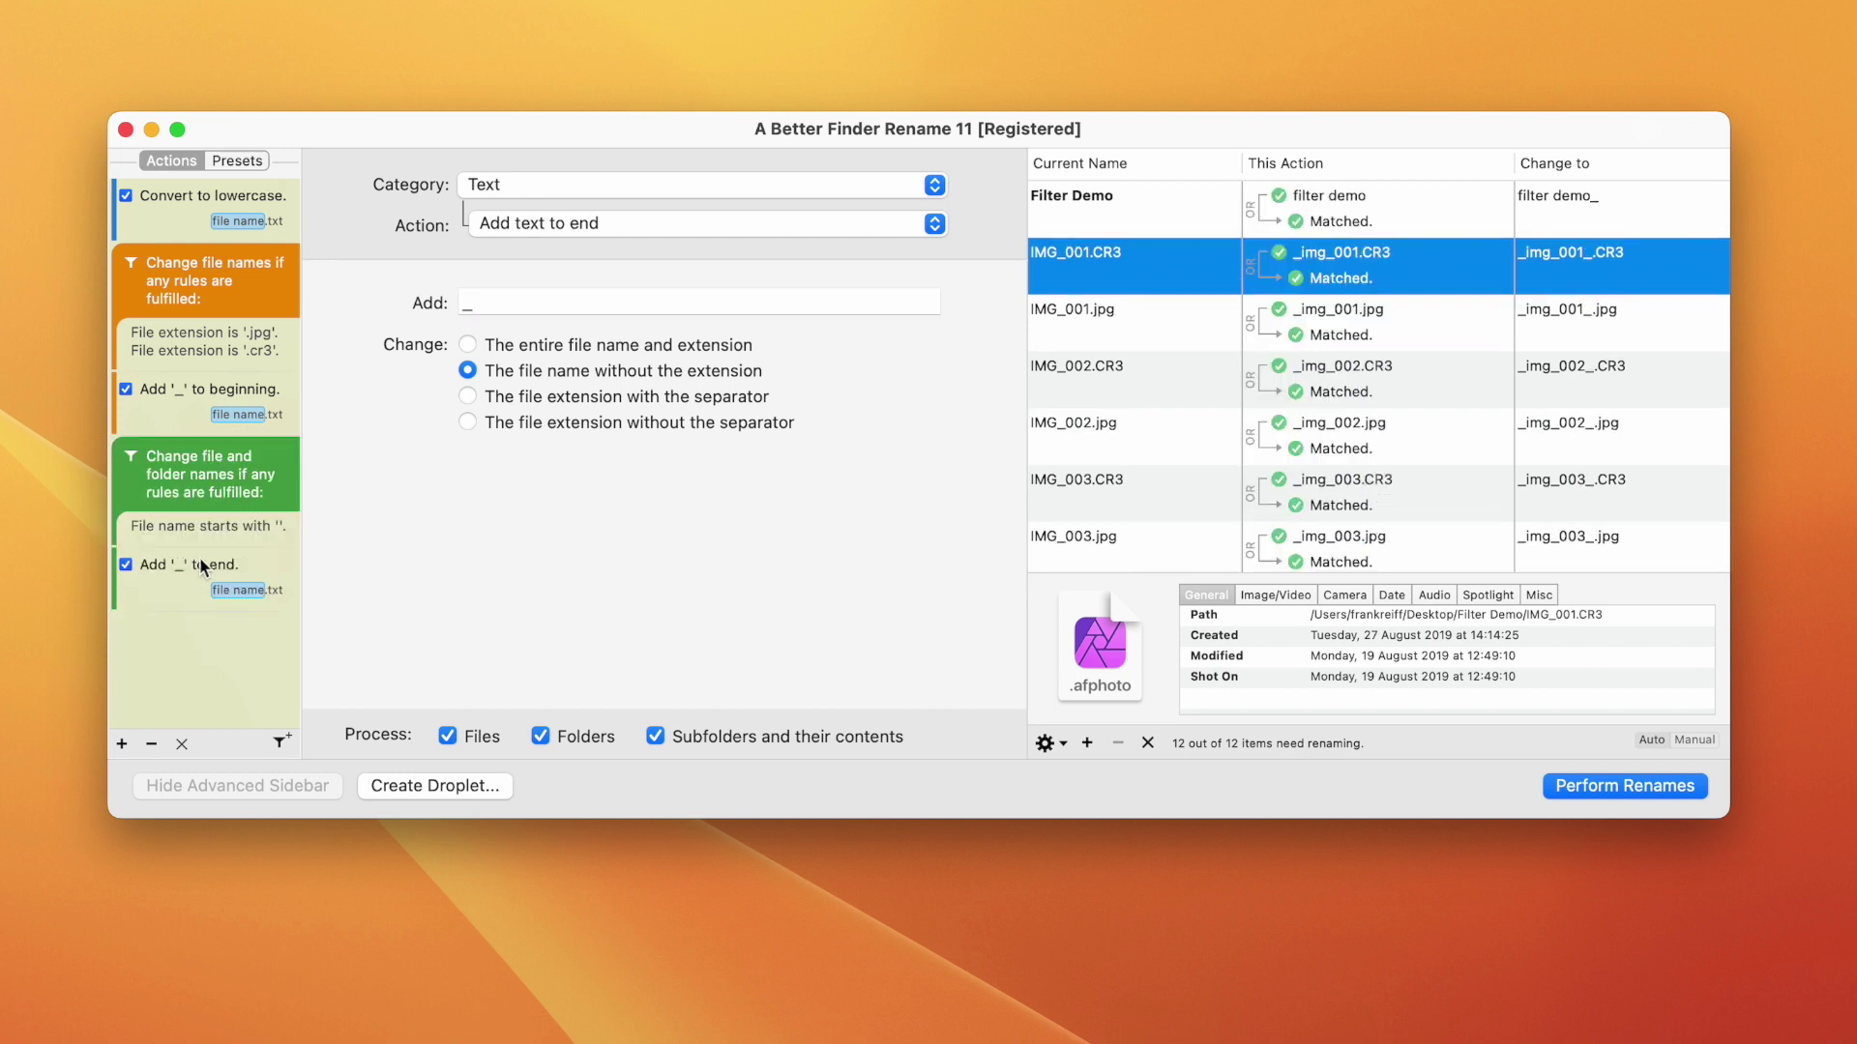
Step: Set the second filter to change only file names whose file extension is ".txt"
click(228, 503)
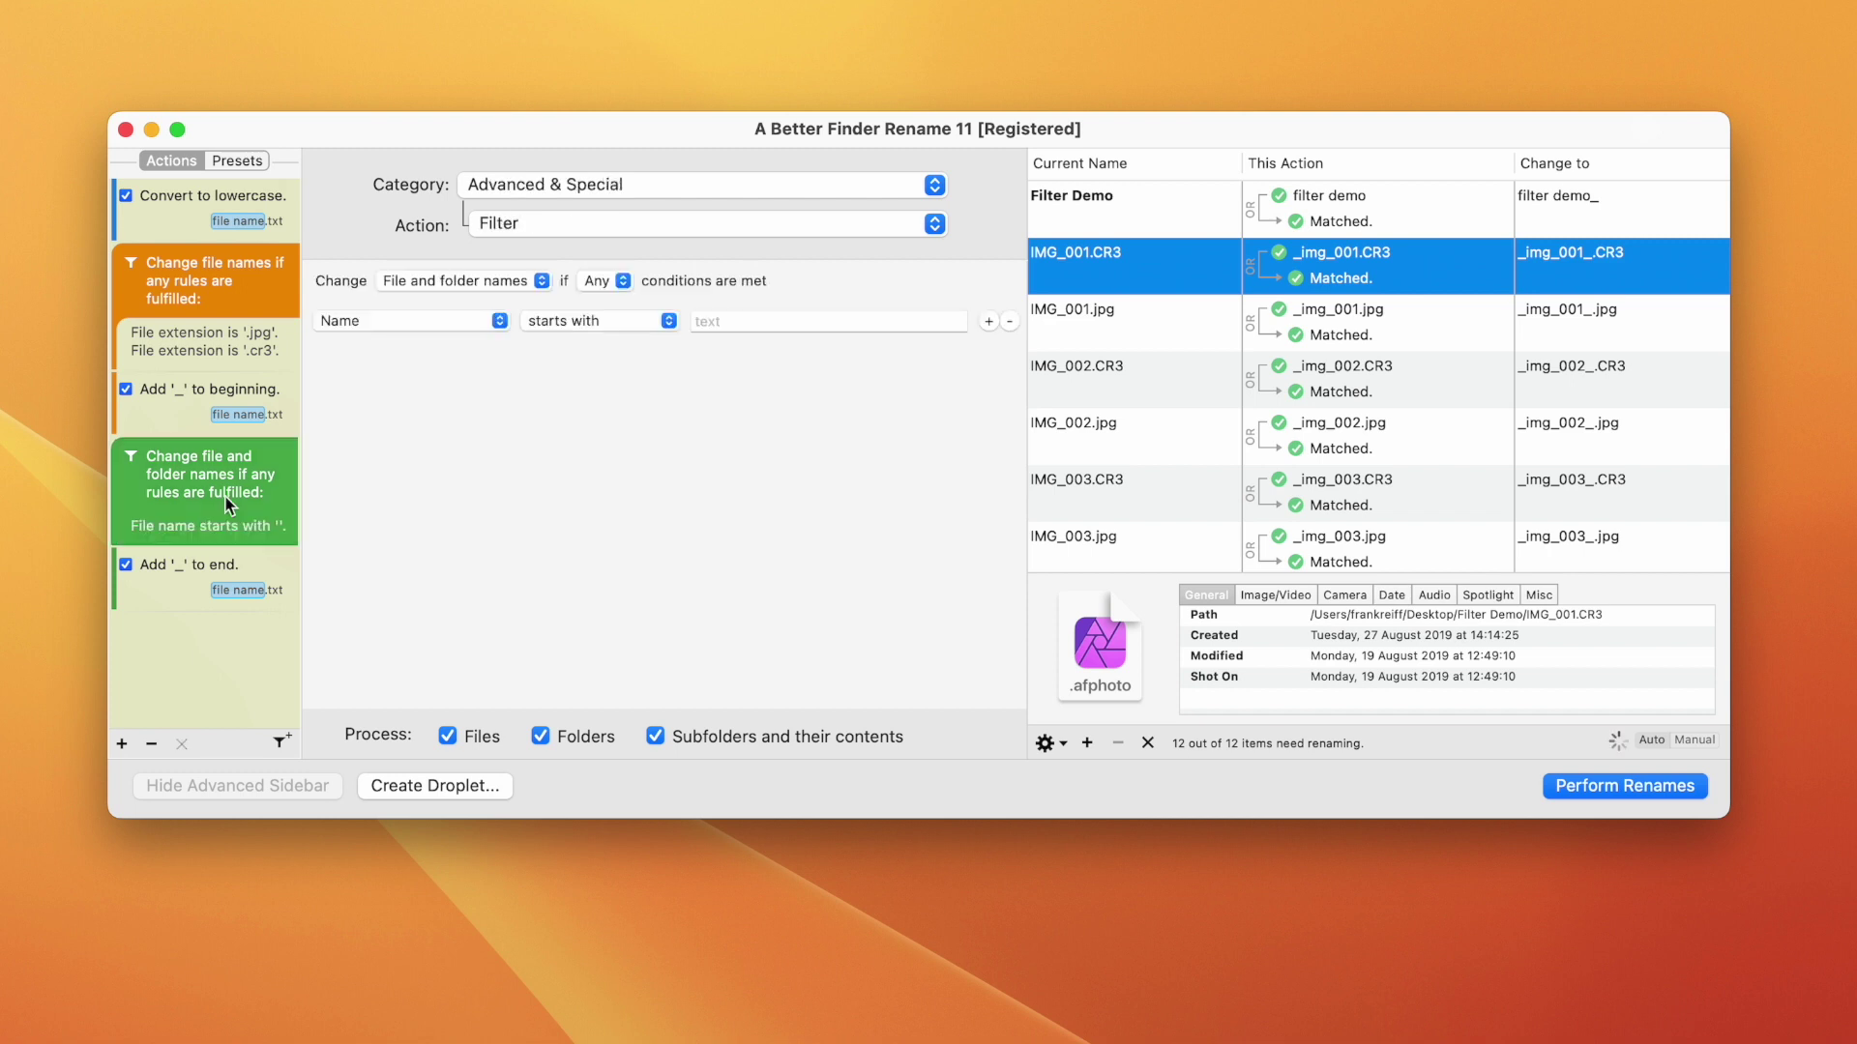
click(501, 286)
click(498, 240)
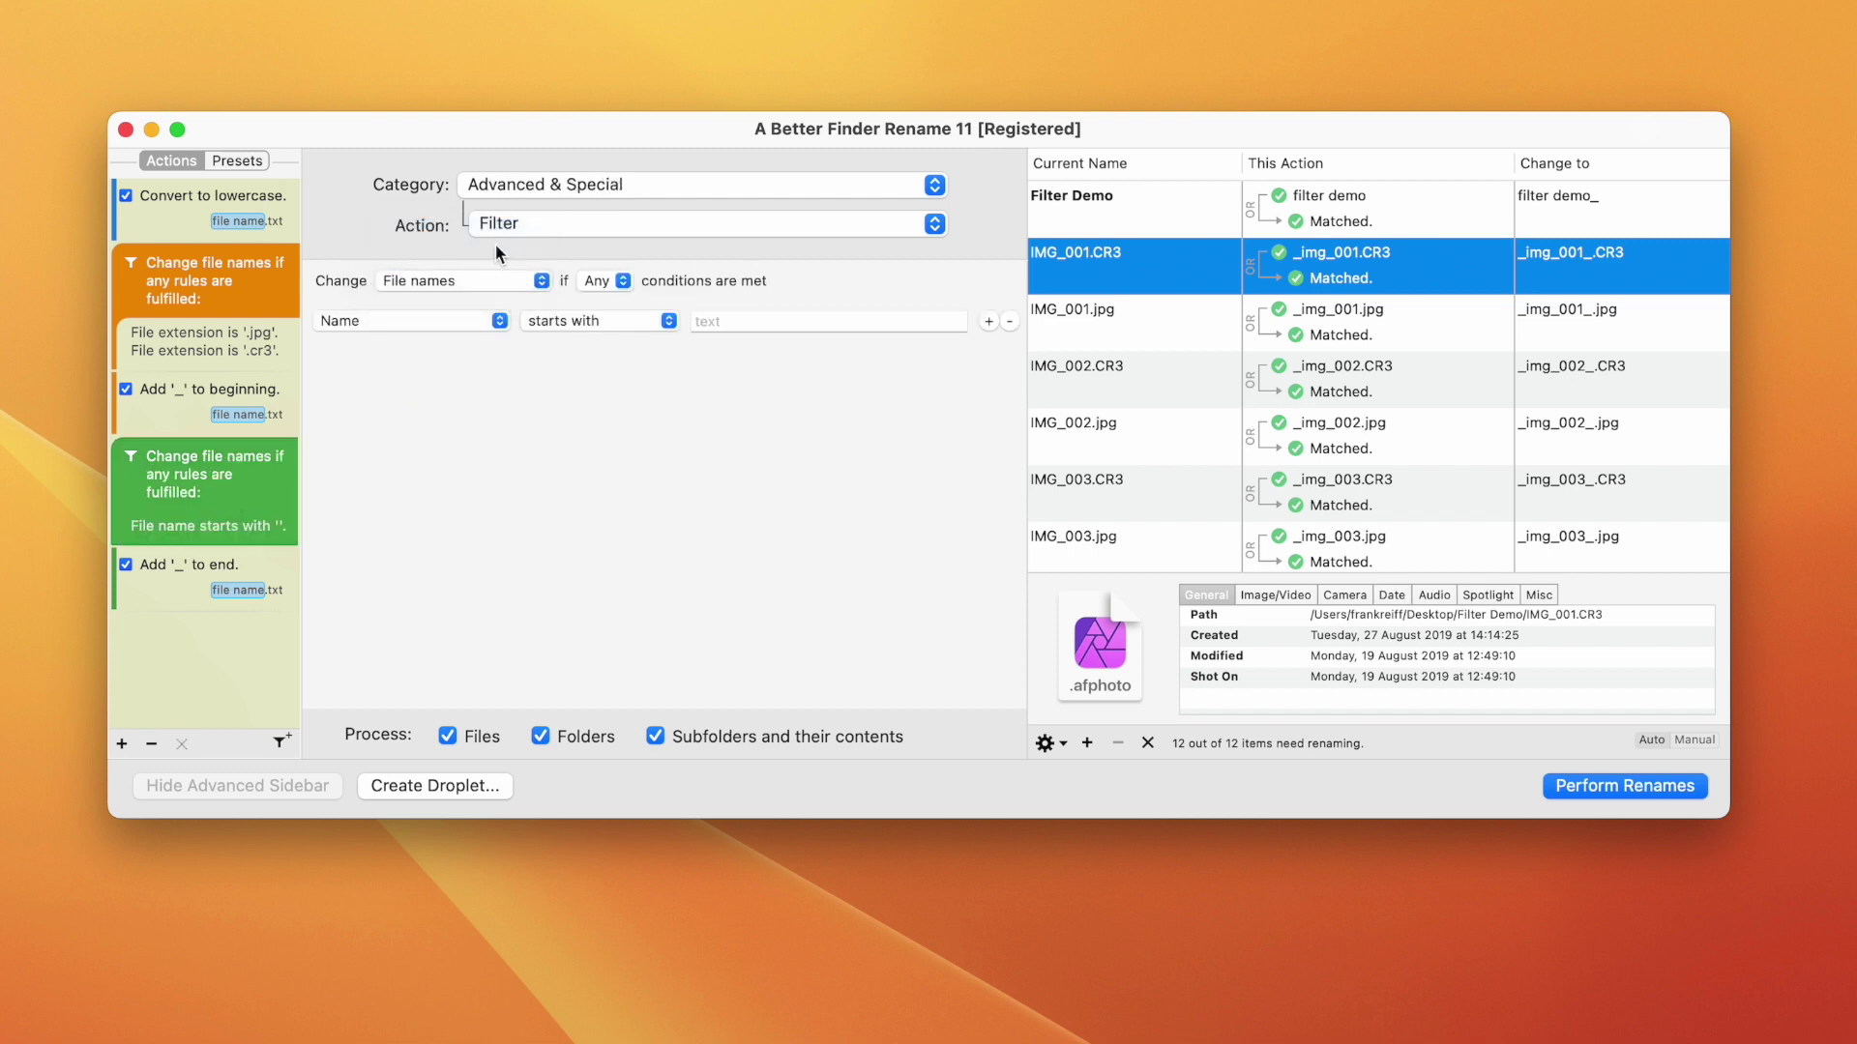
click(466, 321)
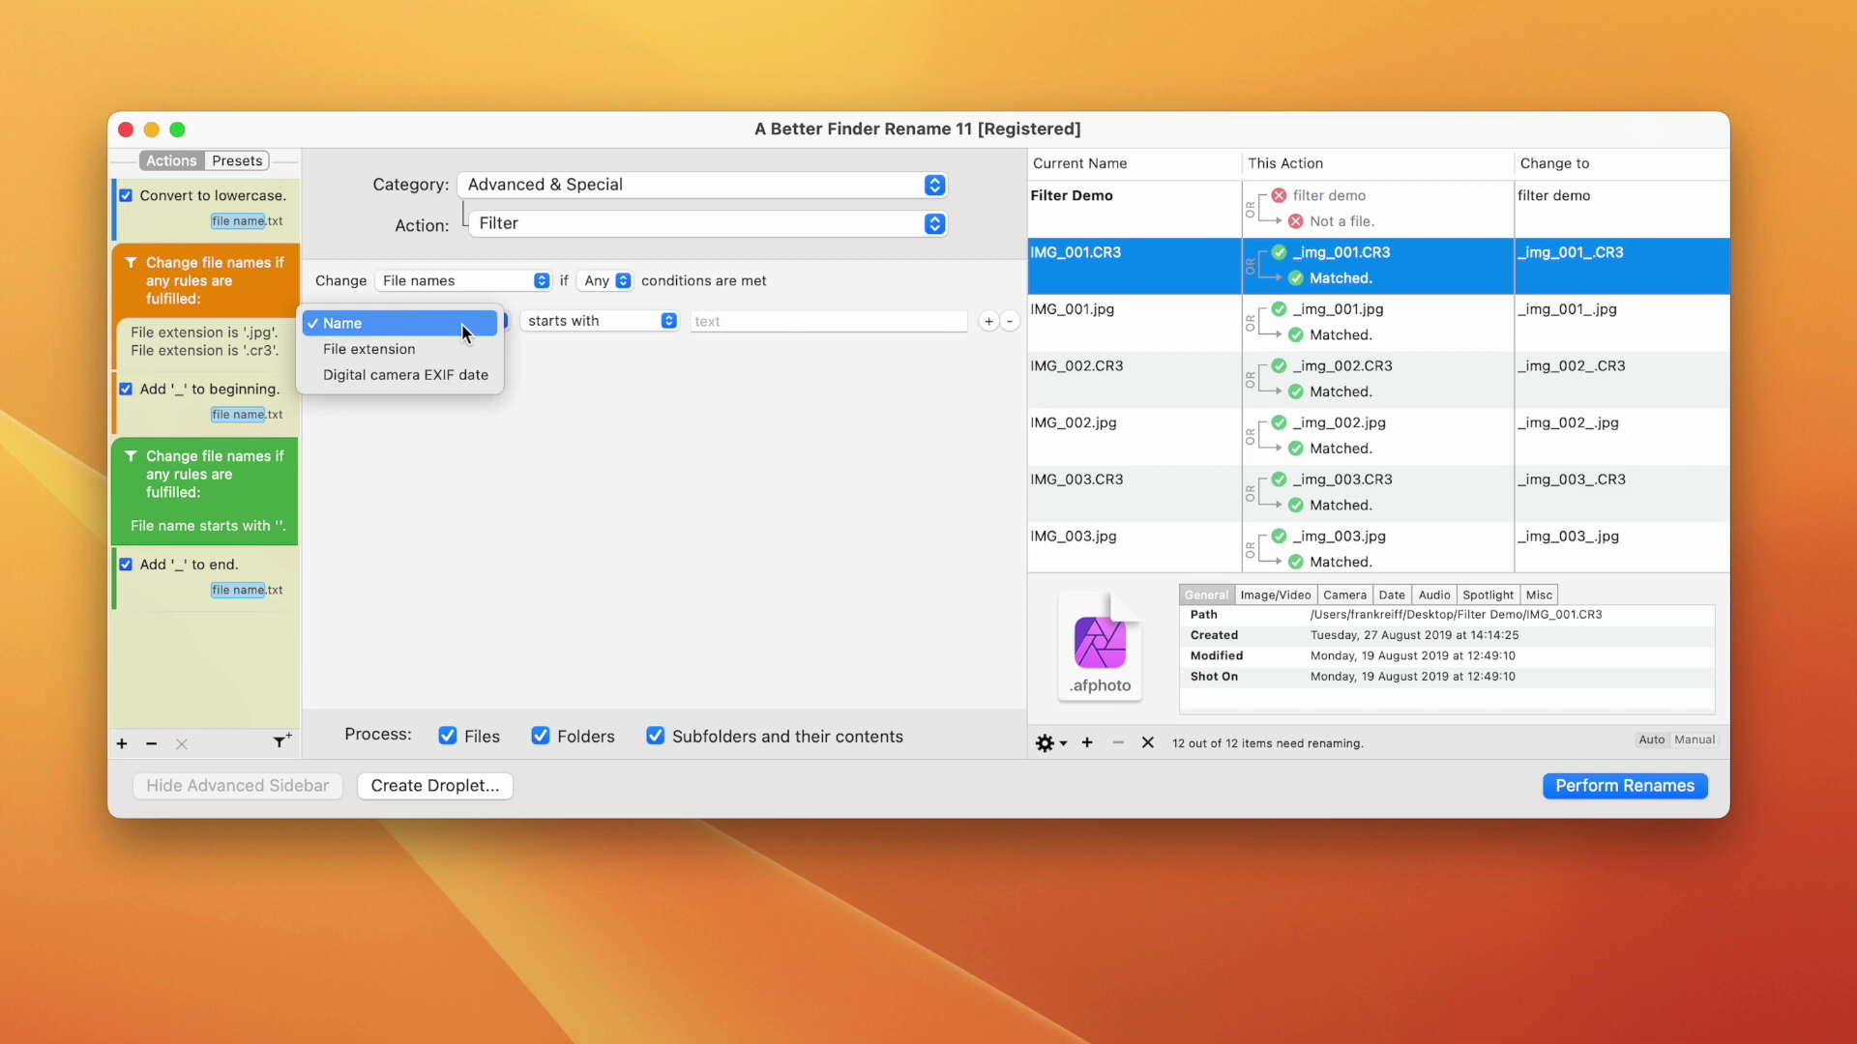
click(461, 349)
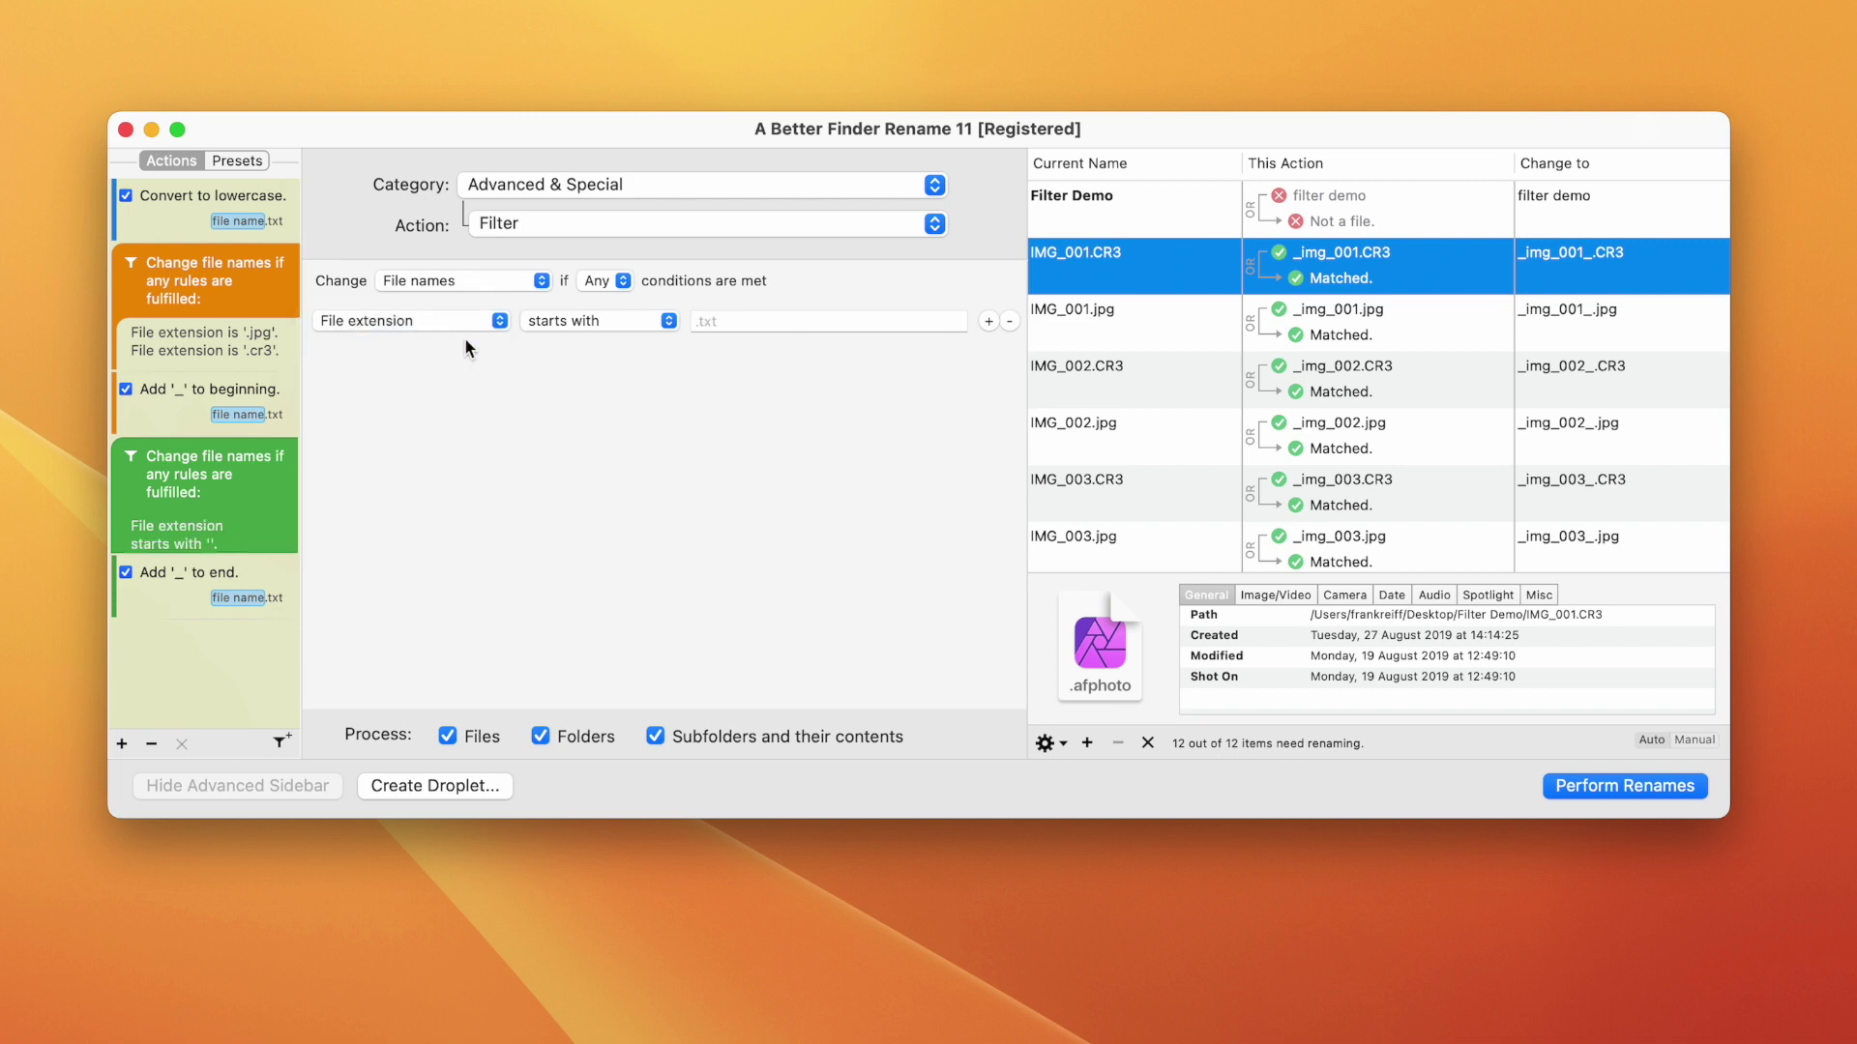
click(530, 323)
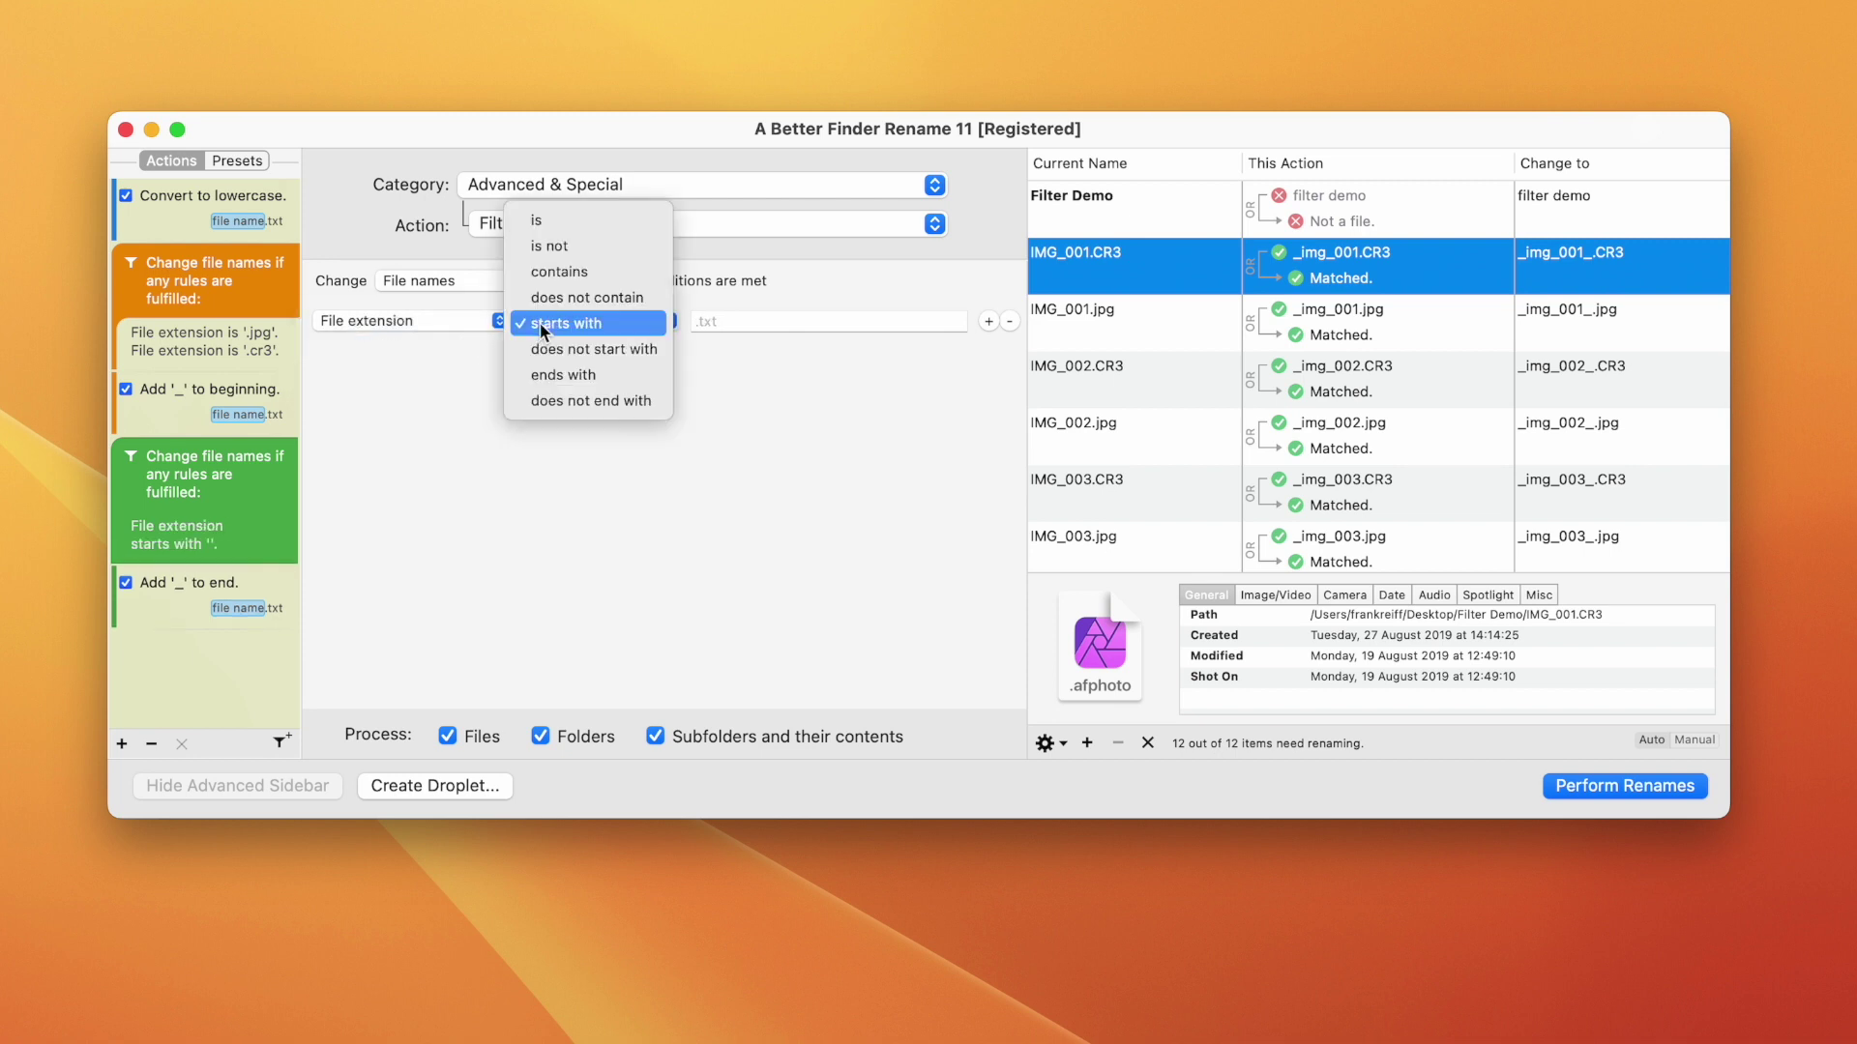
click(569, 223)
click(713, 322)
text(.txt)
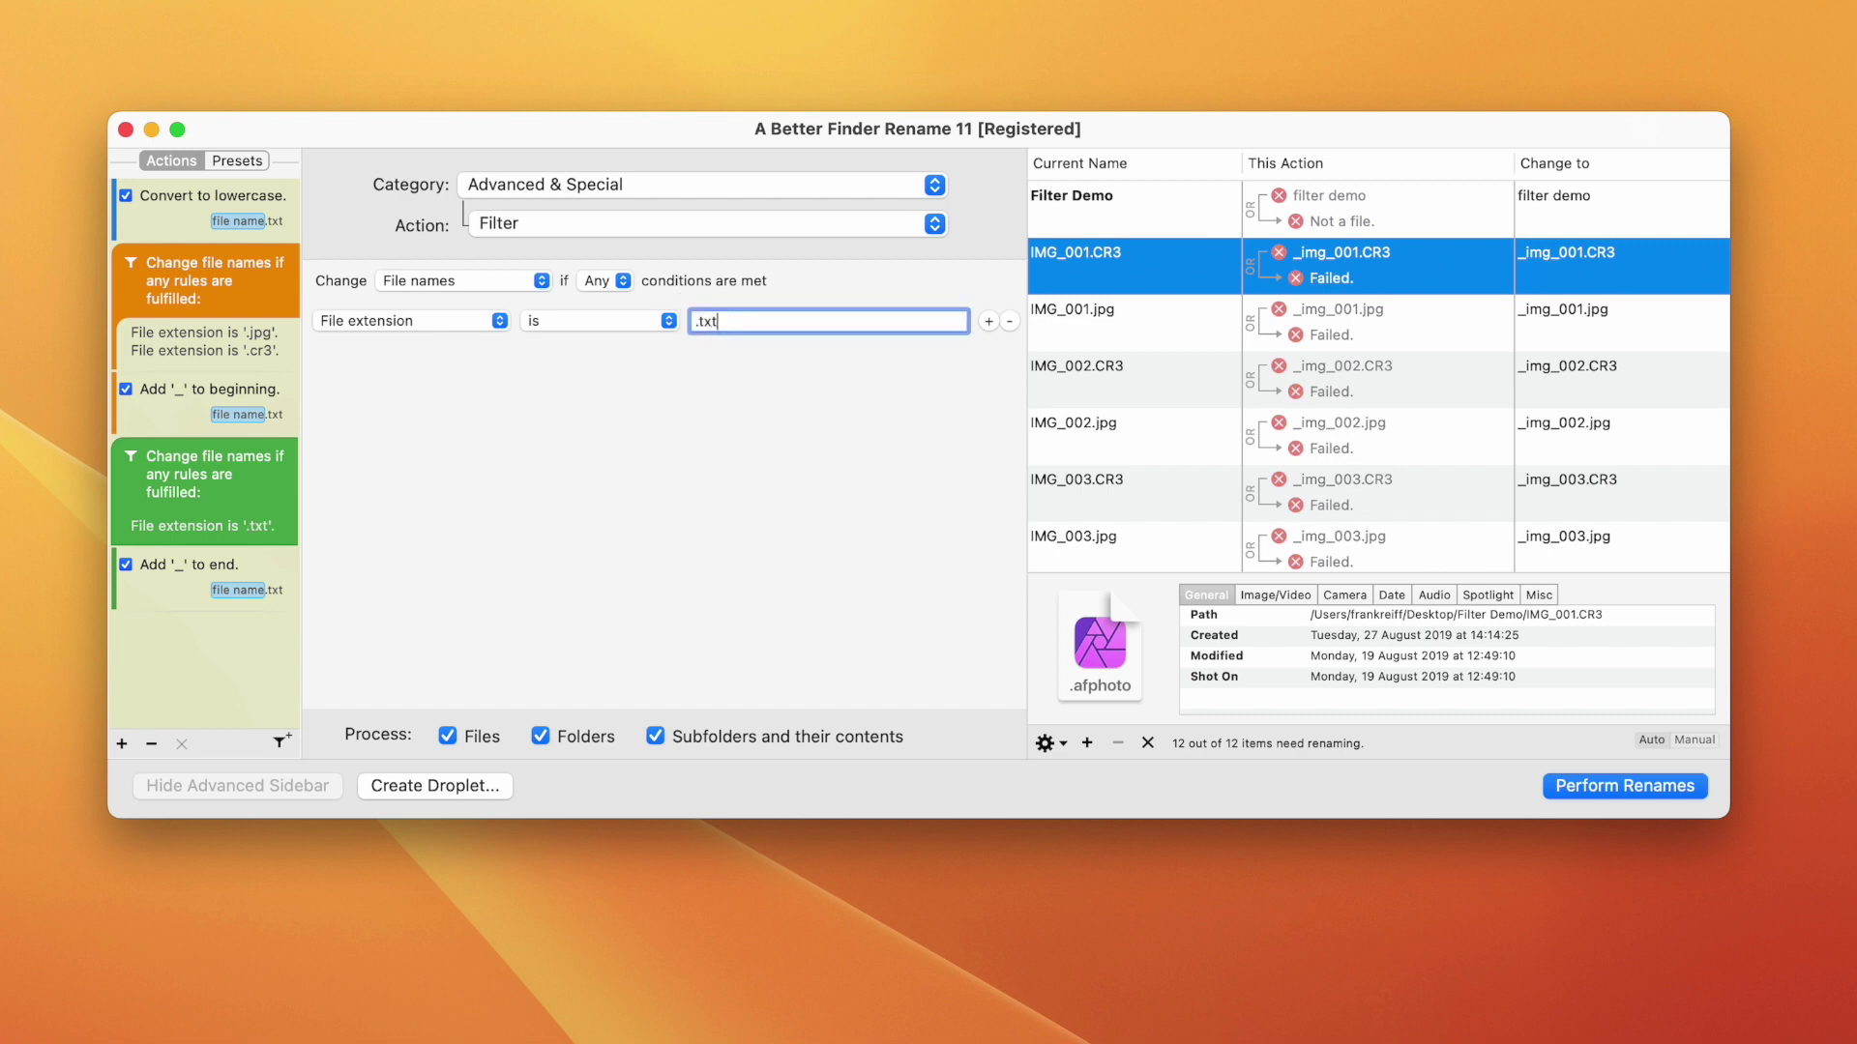
Step: Select the Add '_' to end action and hide the This Action column in the preview table
click(199, 569)
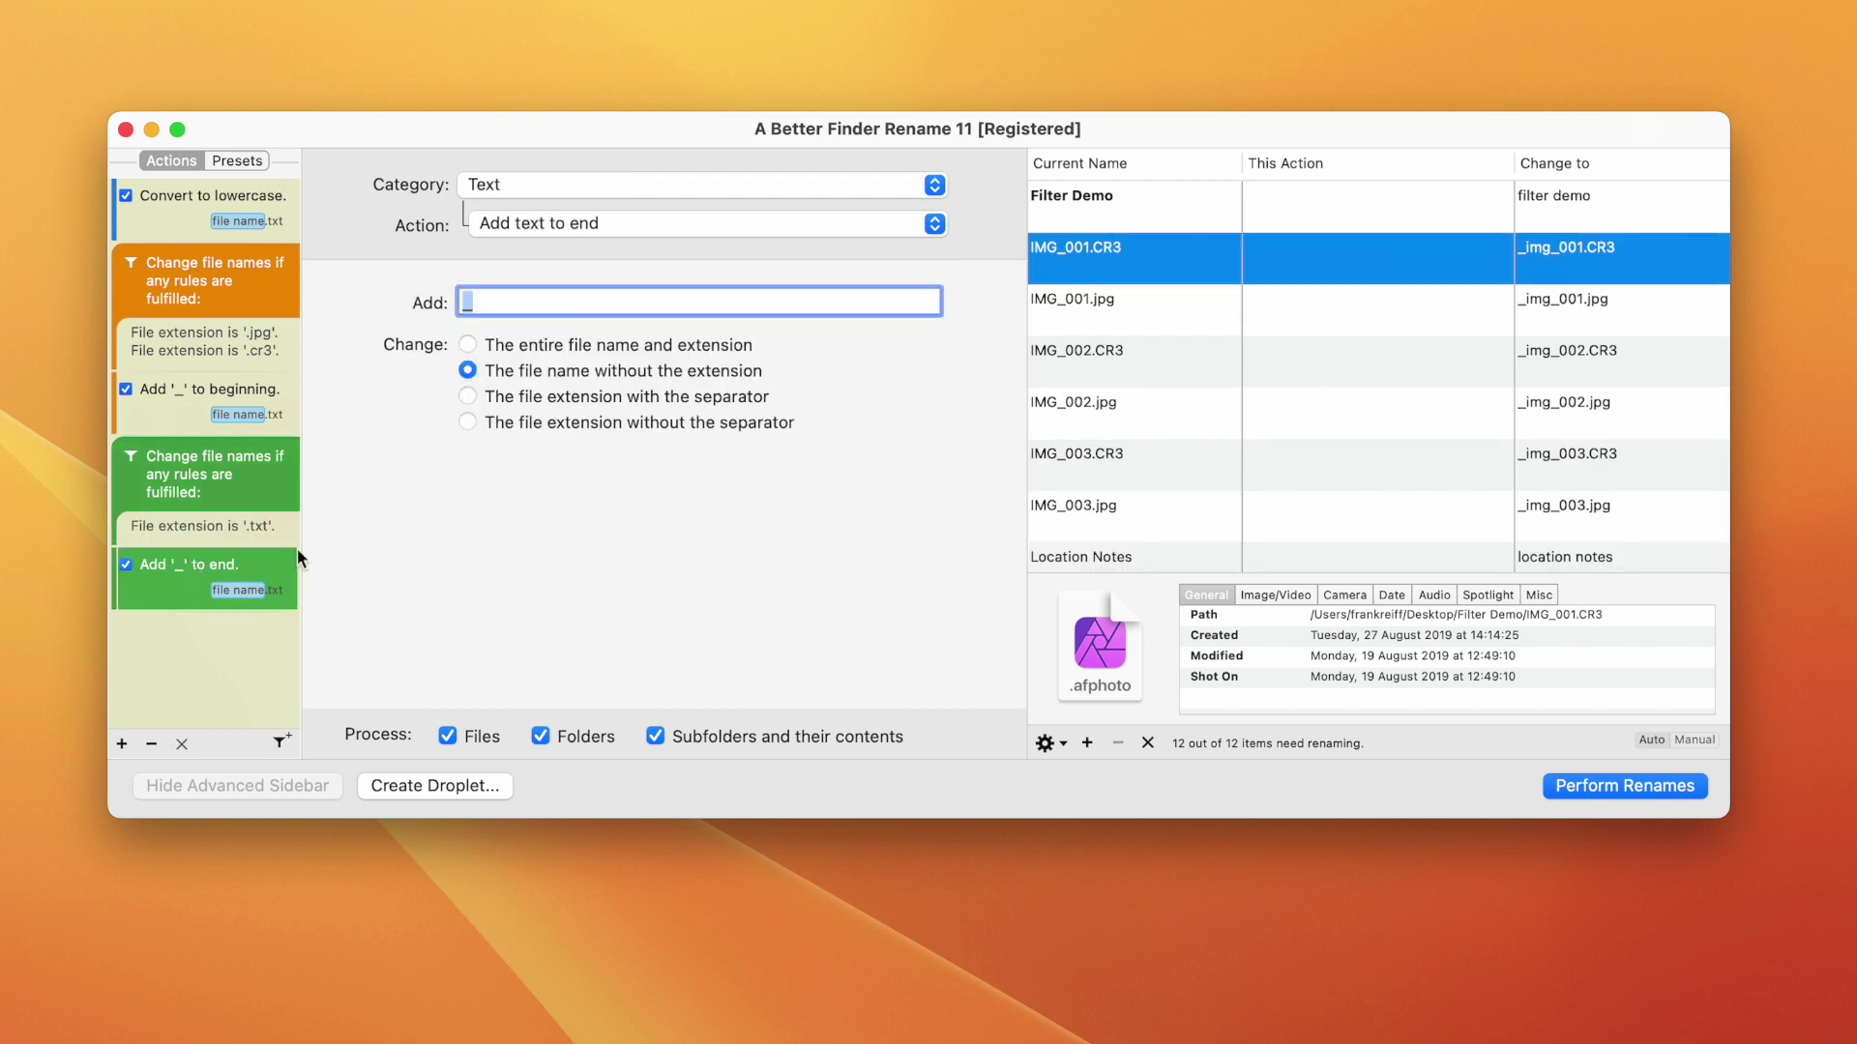
click(1047, 743)
click(1069, 800)
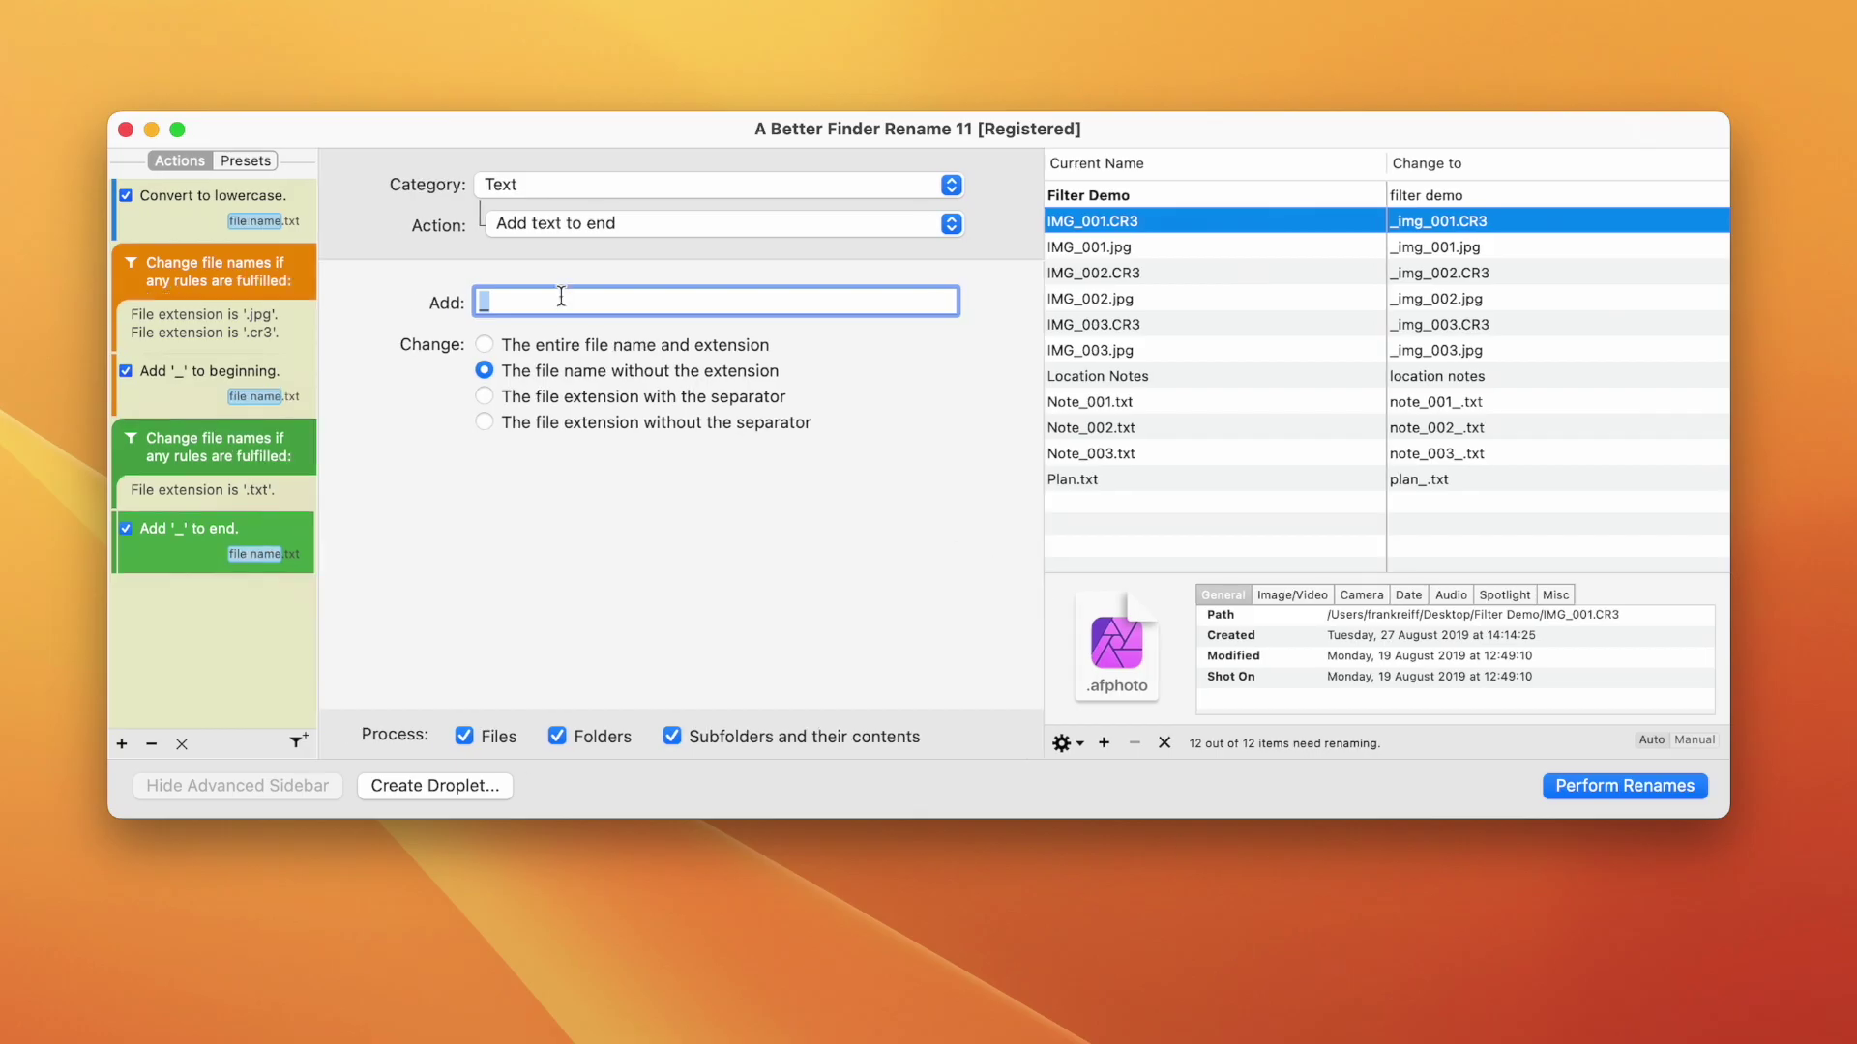
Step: Save the current chain of actions and filters as a new preset named "Pairs"
click(249, 161)
click(122, 741)
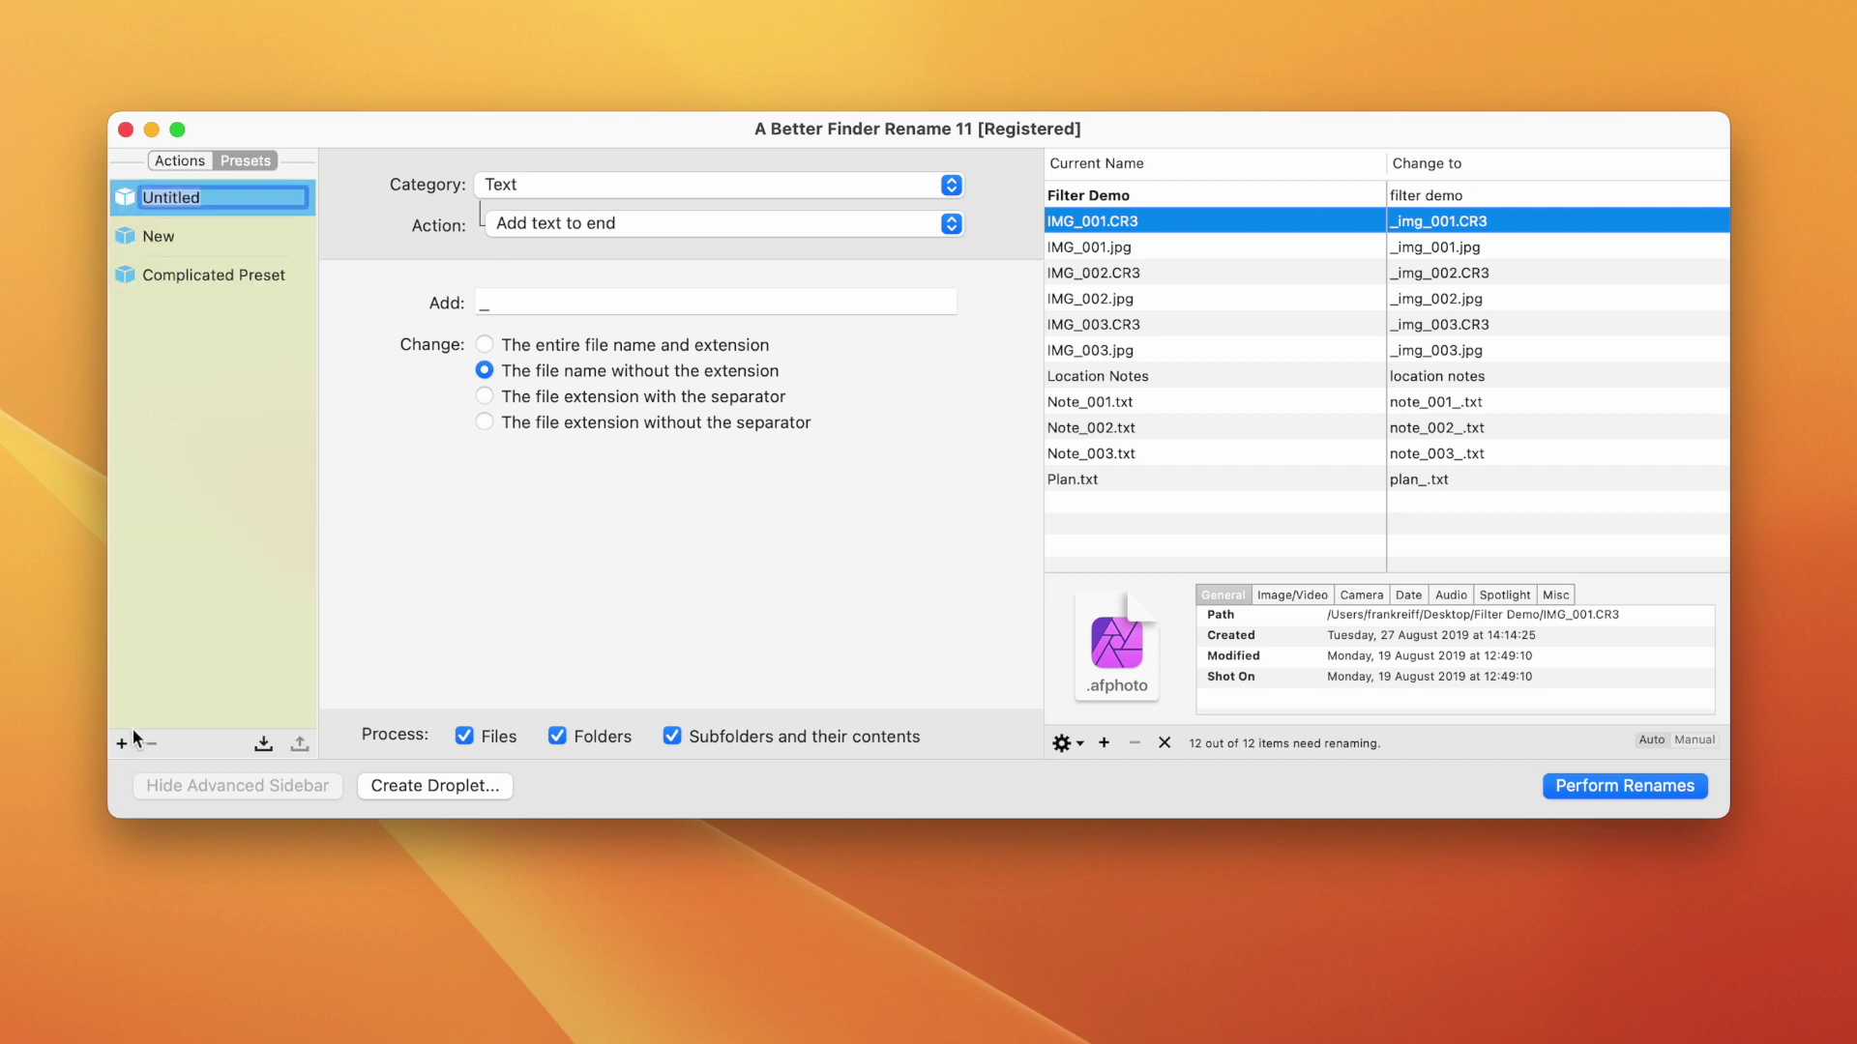
text(Pairs)
key(Return)
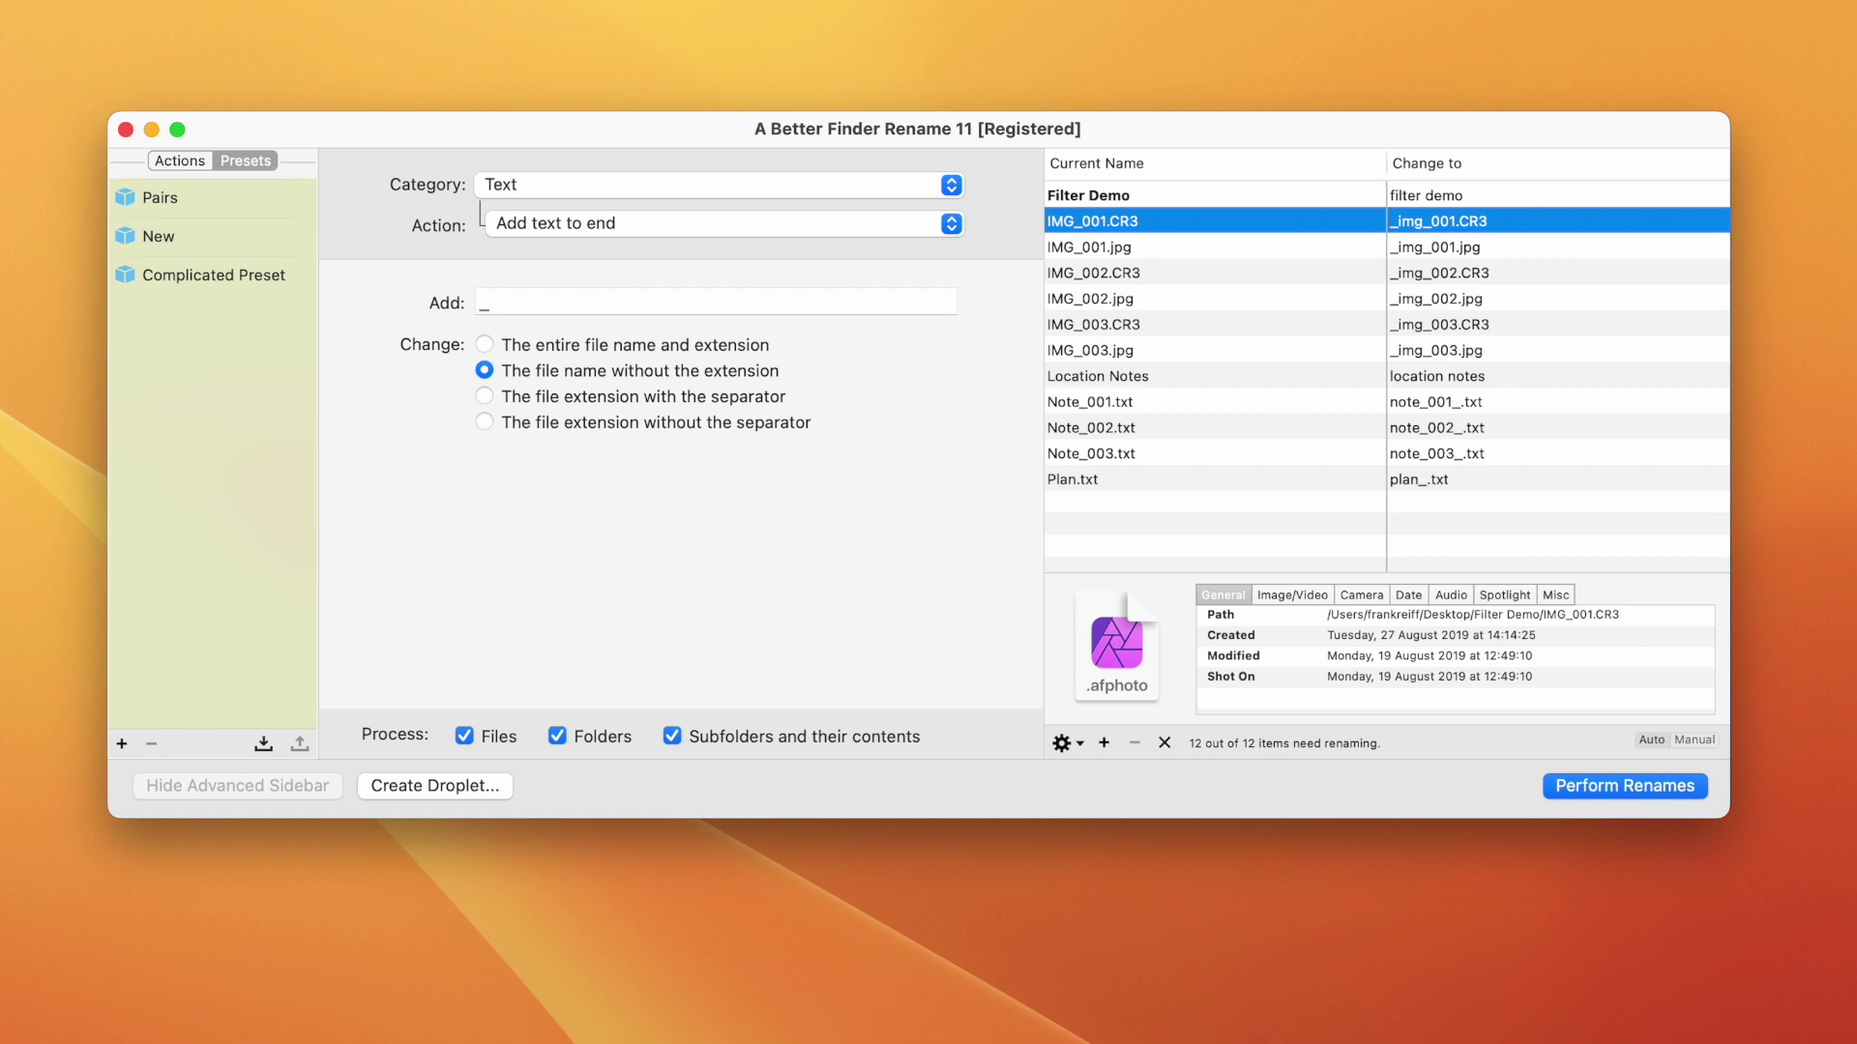